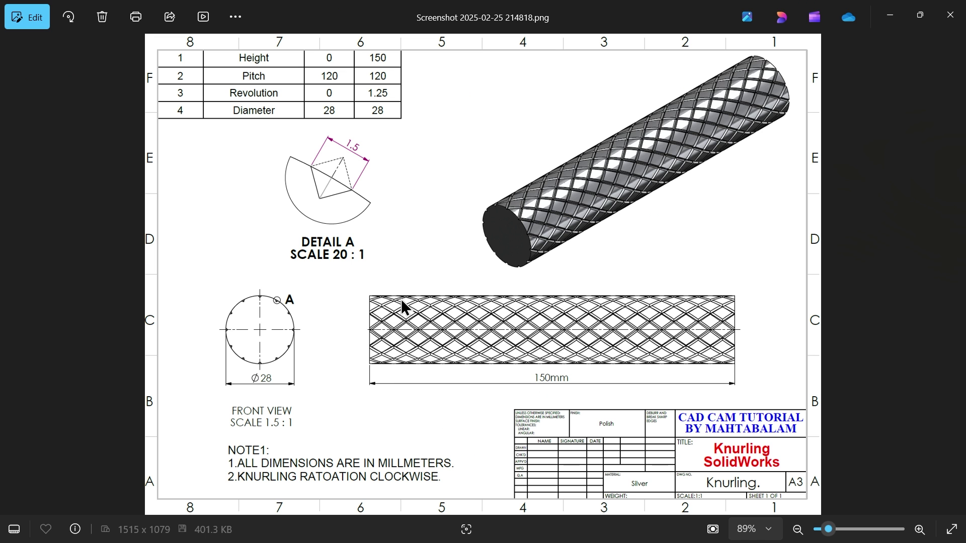
- Examine the front view and the side view of the knurled bar in the reference drawing
scroll(530, 252, up, 2)
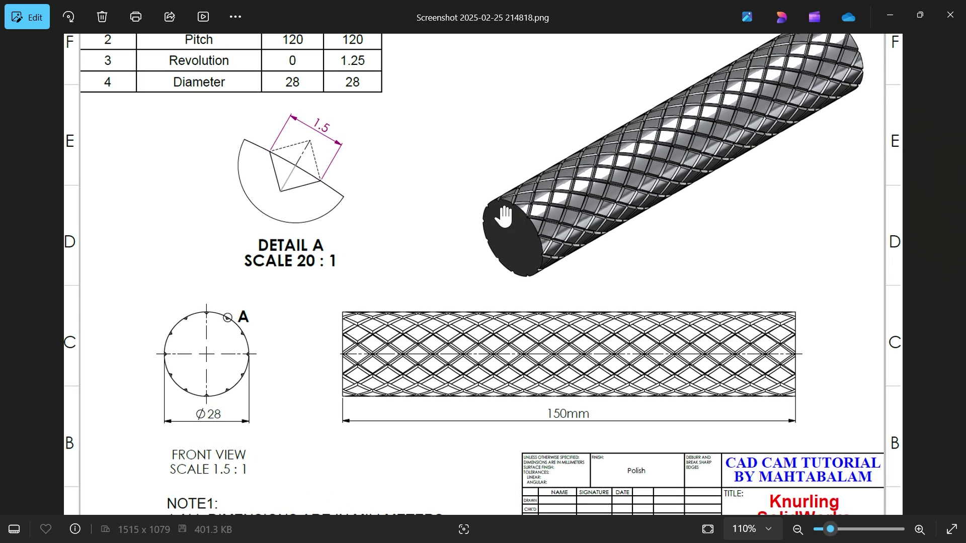
scroll(439, 282, down, 2)
scroll(494, 387, up, 2)
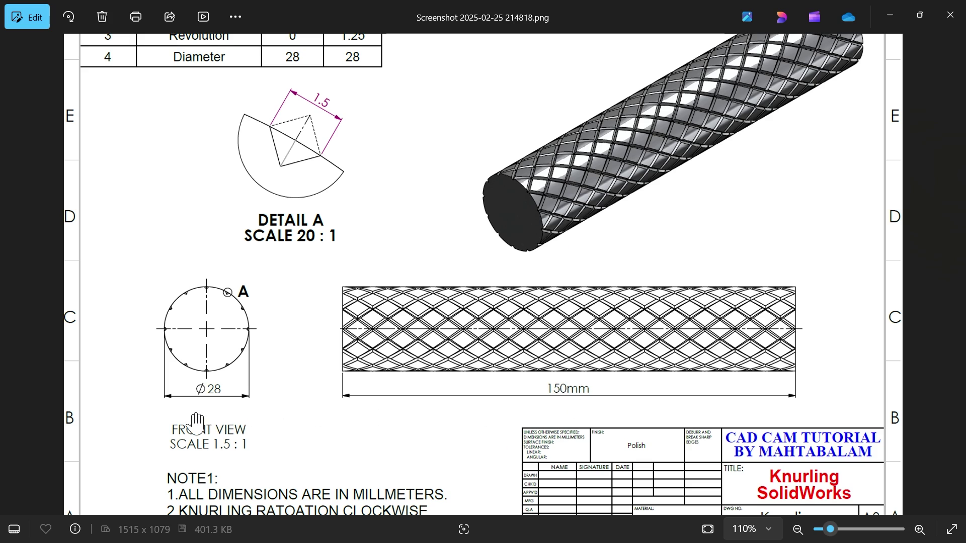
scroll(197, 424, up, 2)
scroll(176, 389, up, 3)
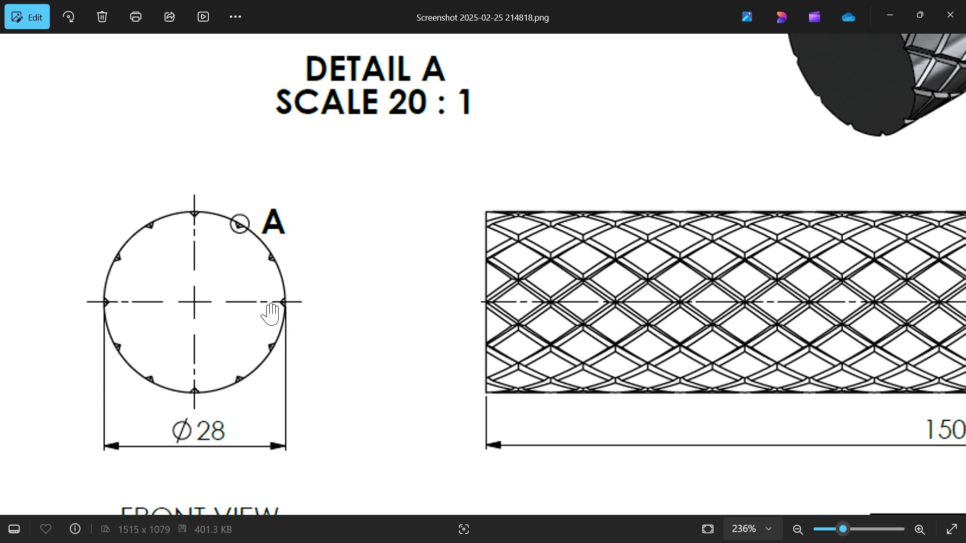
scroll(241, 314, down, 5)
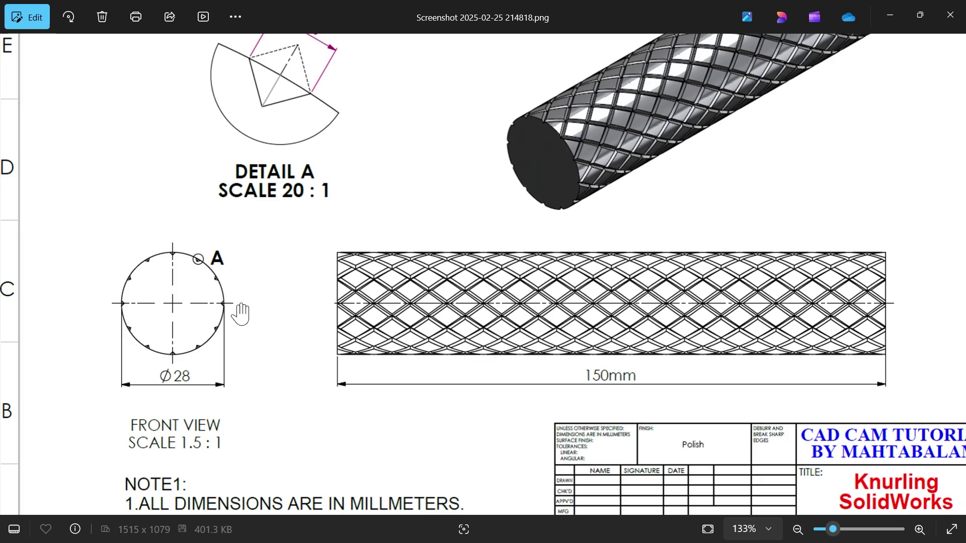
- Examine Detail A of the groove profile and the table of height, pitch, revolution and diameter values
scroll(199, 279, up, 5)
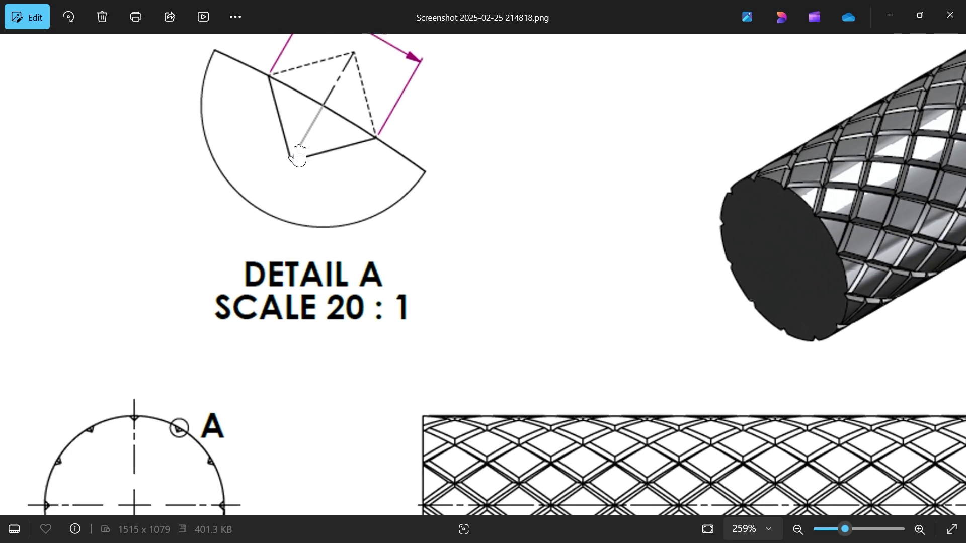
drag(298, 155, 278, 327)
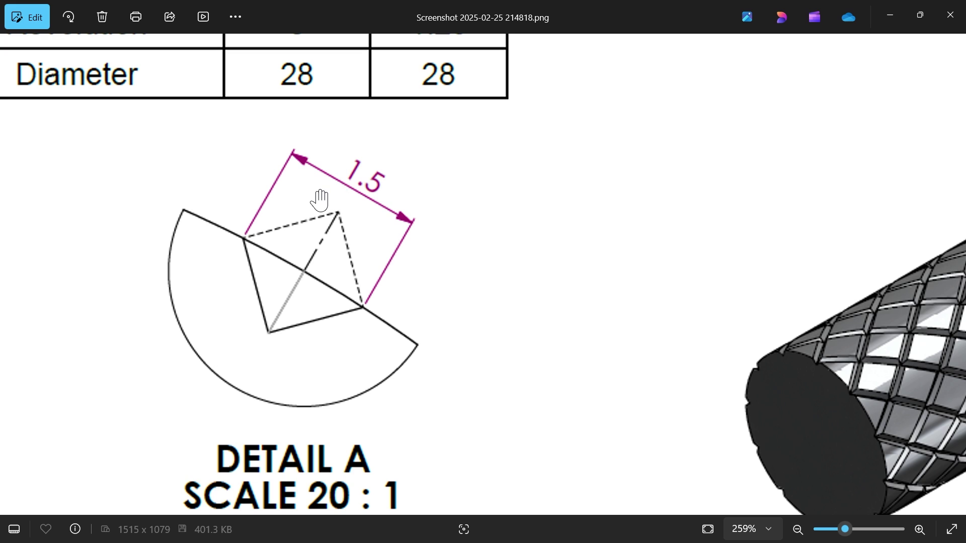
scroll(320, 200, down, 5)
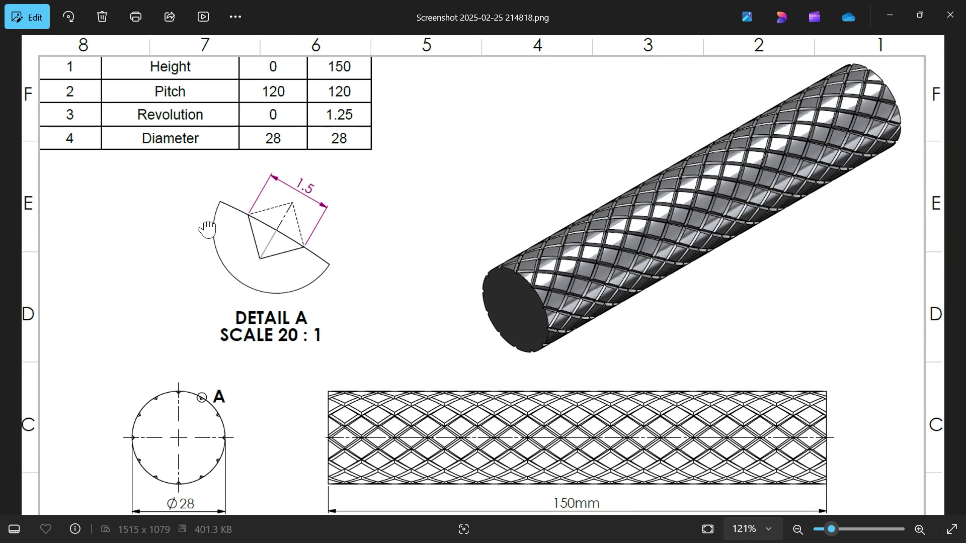
scroll(151, 94, up, 3)
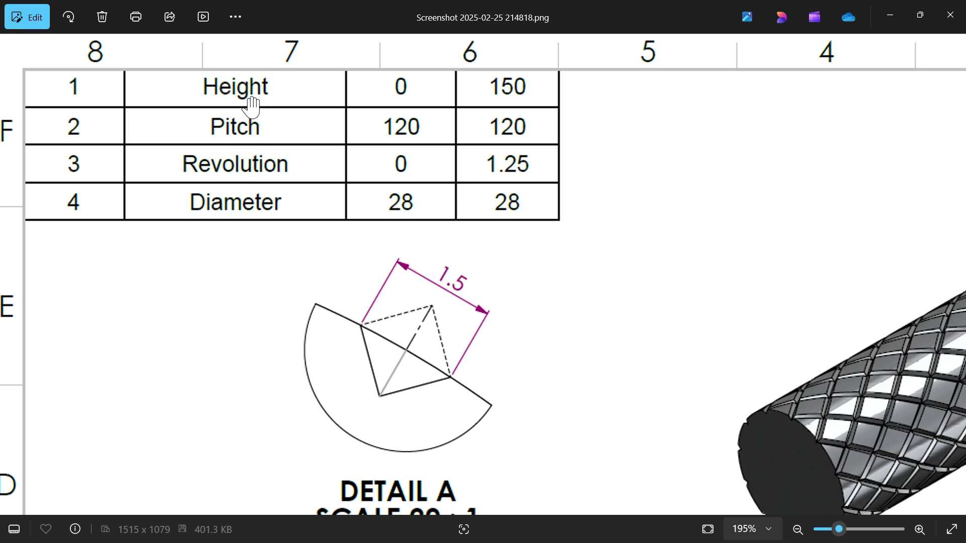
scroll(232, 99, down, 1)
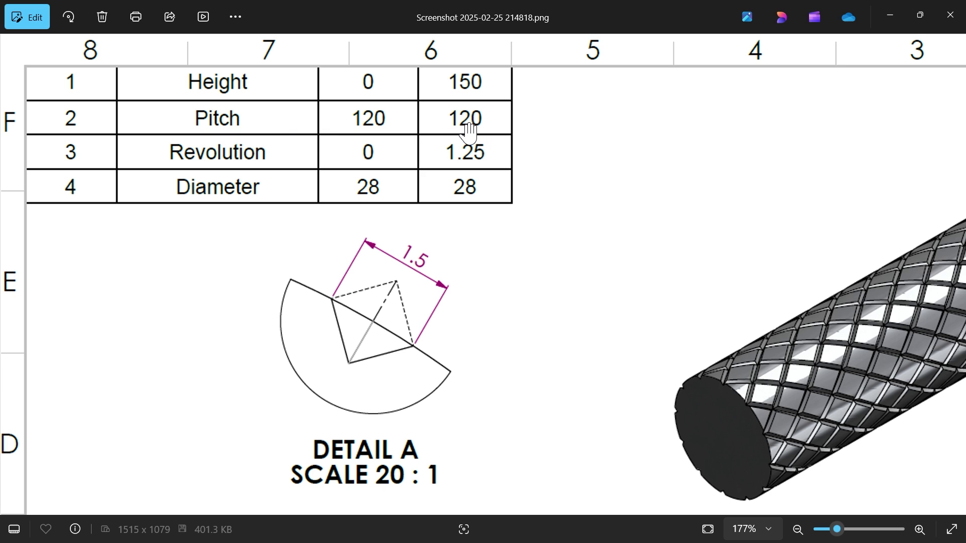
scroll(325, 169, down, 5)
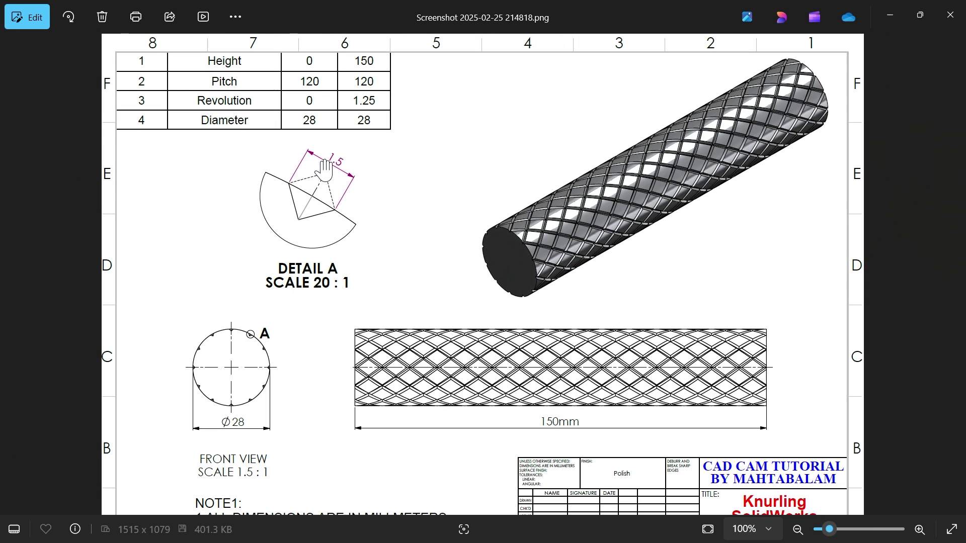
- Switch to SOLIDWORKS and sketch a circle about 93 mm in diameter on the Front Plane, centred on the origin
click(889, 15)
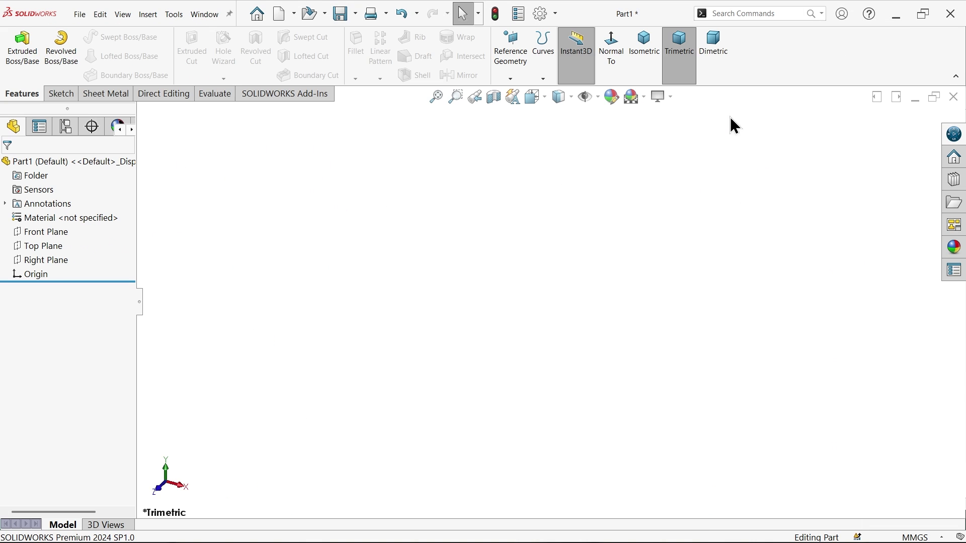
click(70, 231)
click(75, 216)
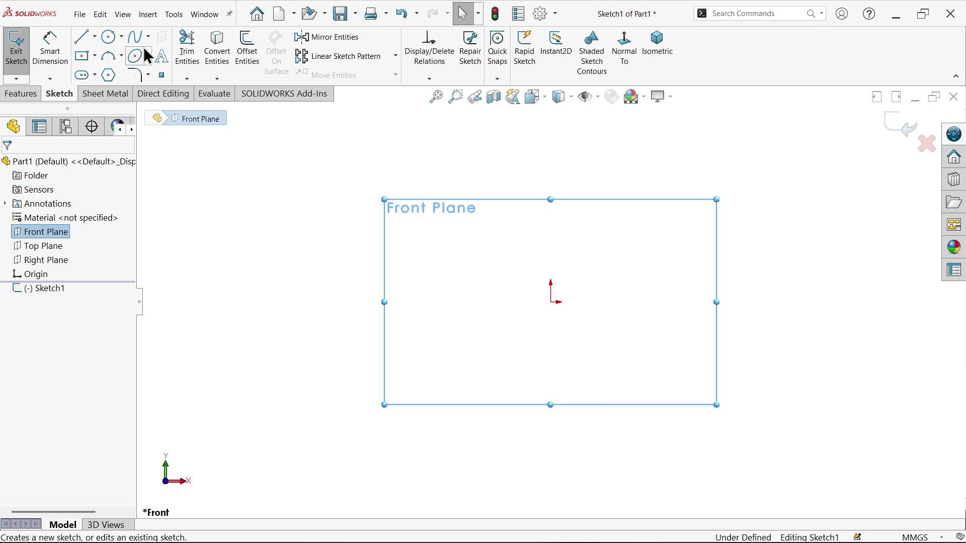
click(108, 36)
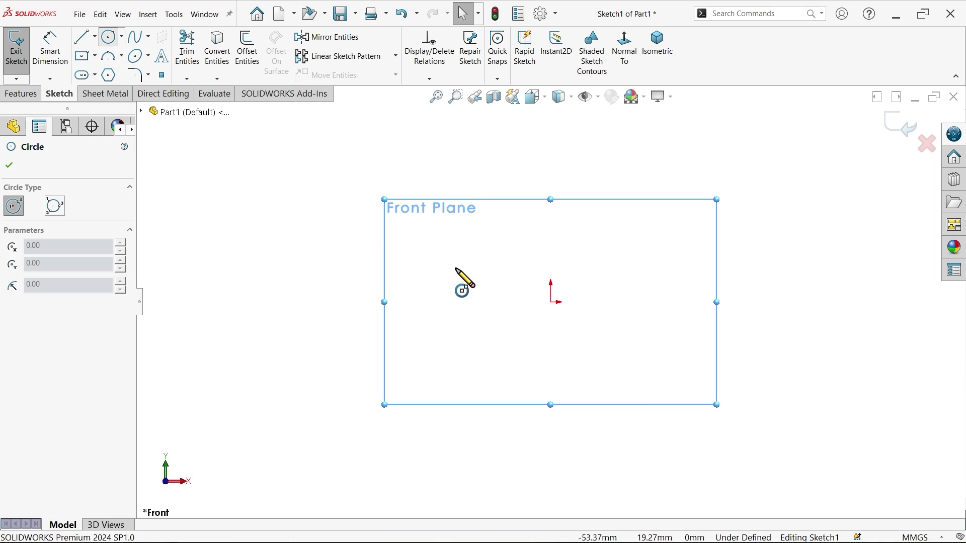
click(551, 302)
click(464, 316)
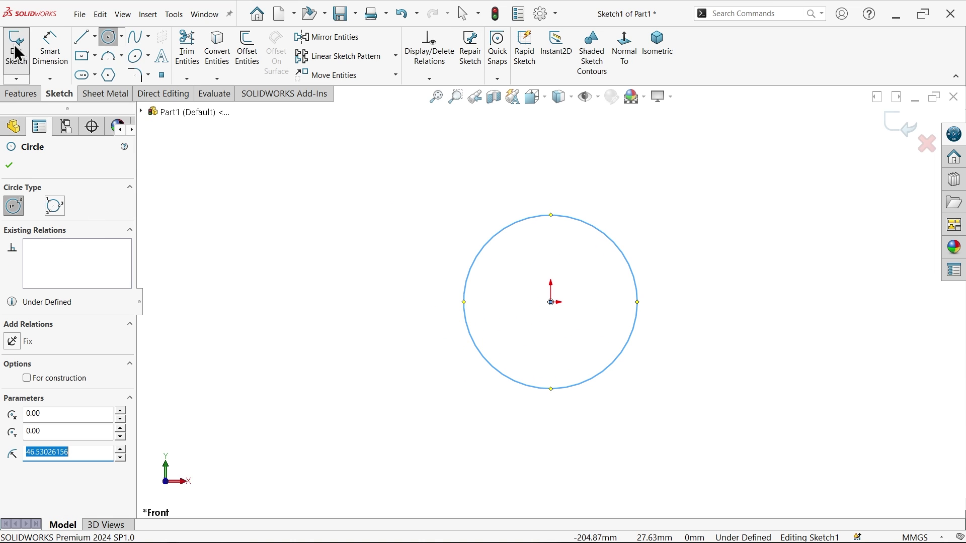
- Dimension the circle's diameter and set it to 28 mm
click(50, 50)
click(466, 320)
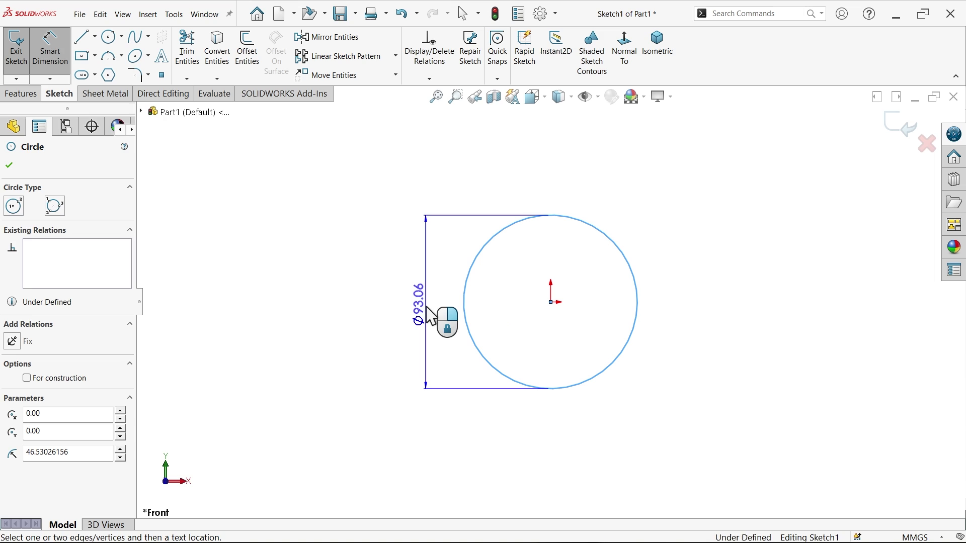
click(418, 312)
text(28)
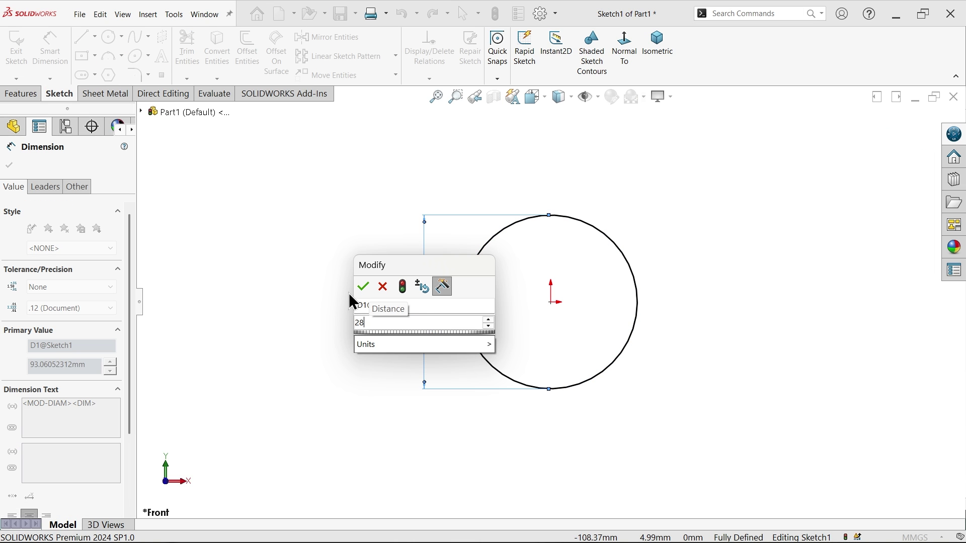
click(364, 285)
- Extrude the circle 150 mm with the Mid Plane end condition and show the model in isometric view
click(31, 96)
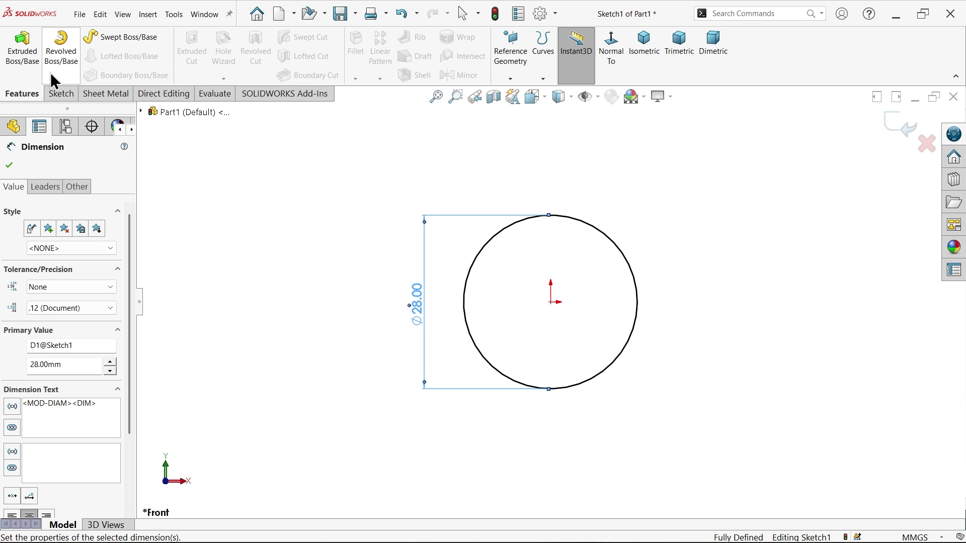
click(23, 51)
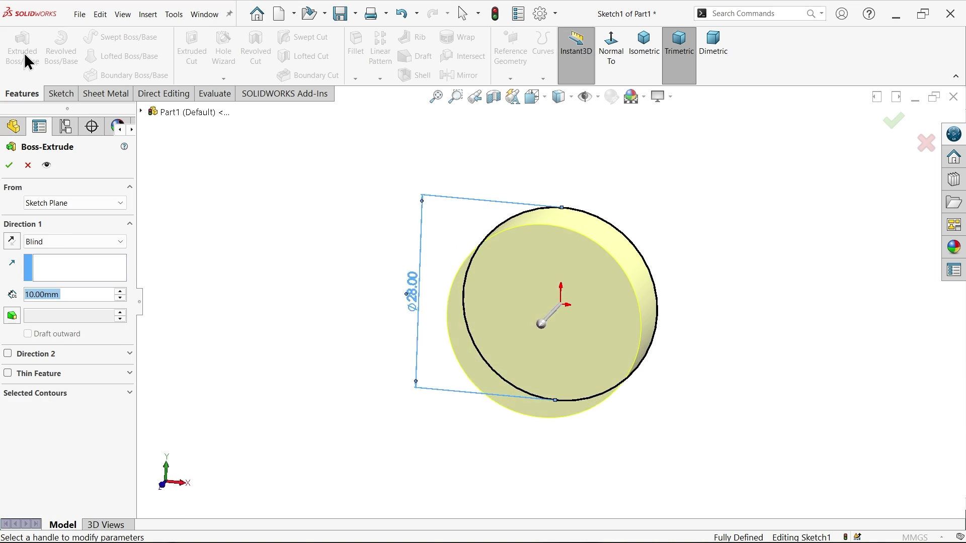
click(55, 242)
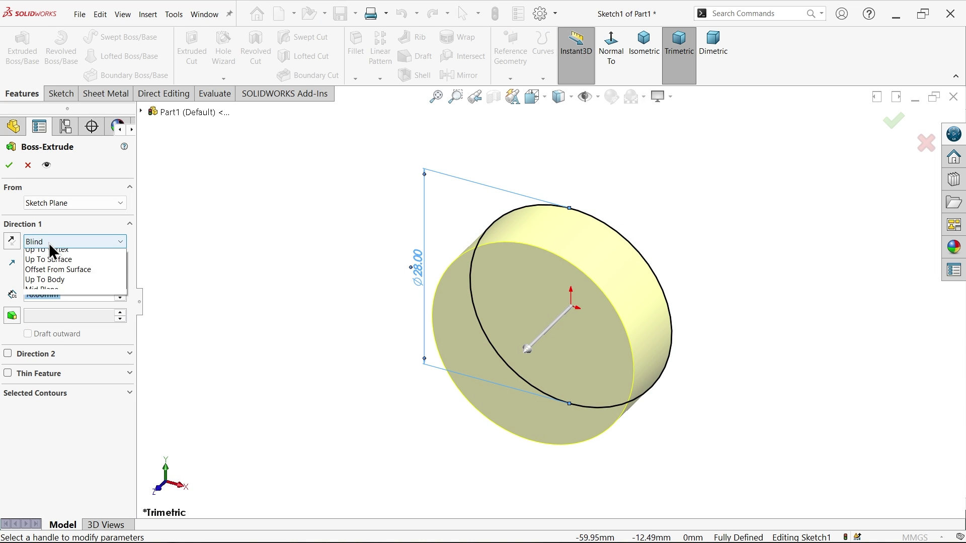
click(43, 305)
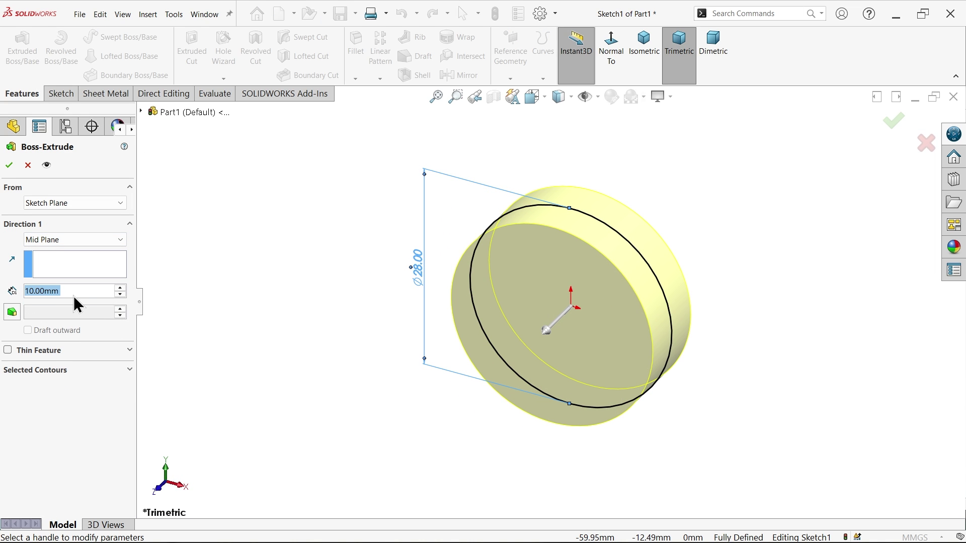
text(150)
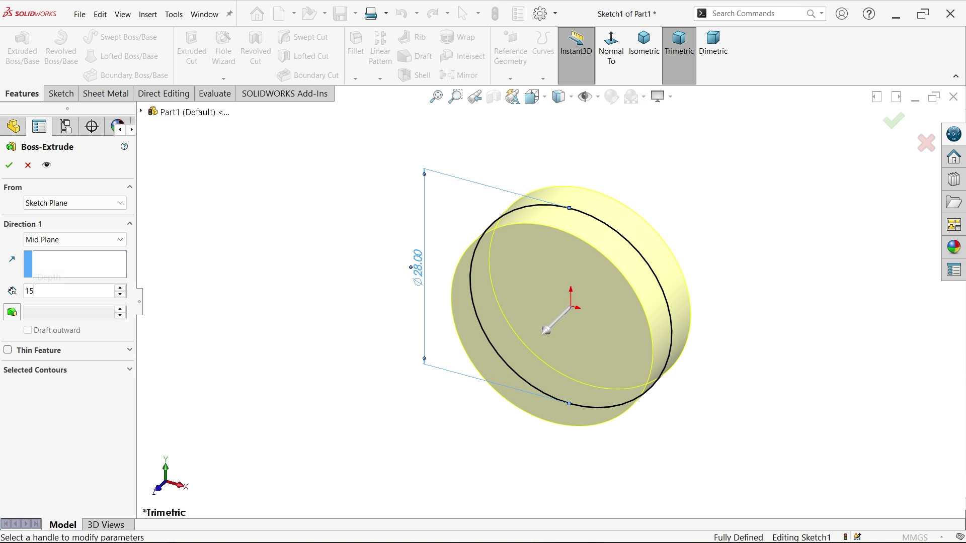
key(Return)
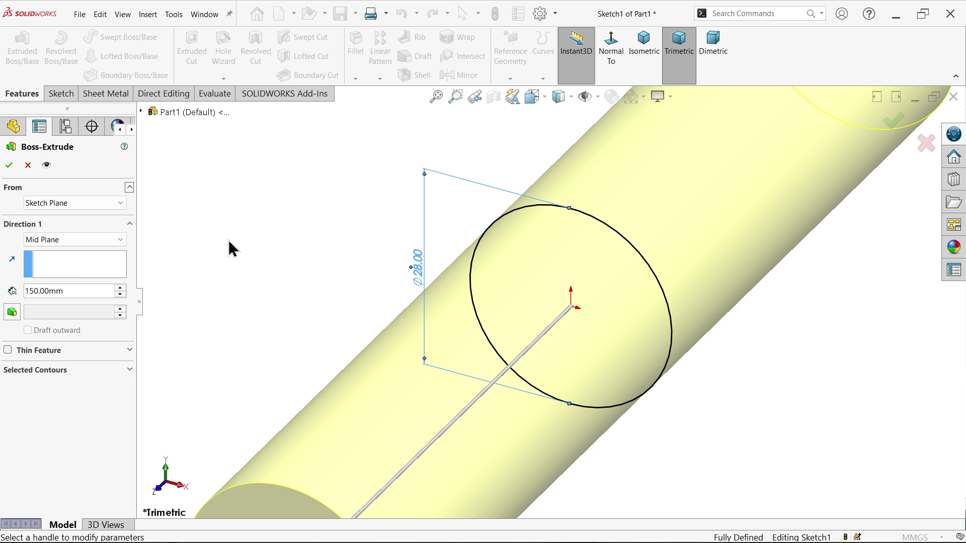
click(644, 43)
click(9, 165)
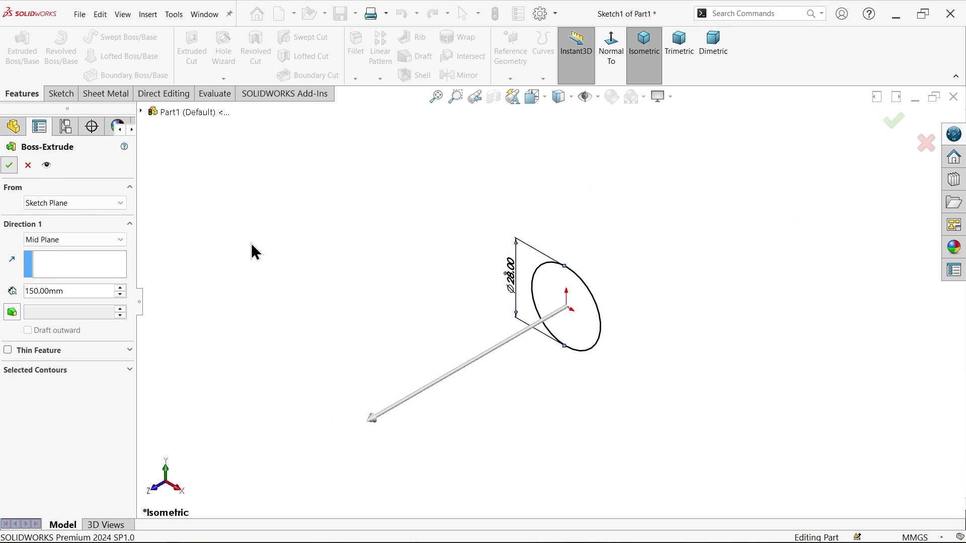
- Apply the polished silver metal appearance to the cylinder
click(953, 247)
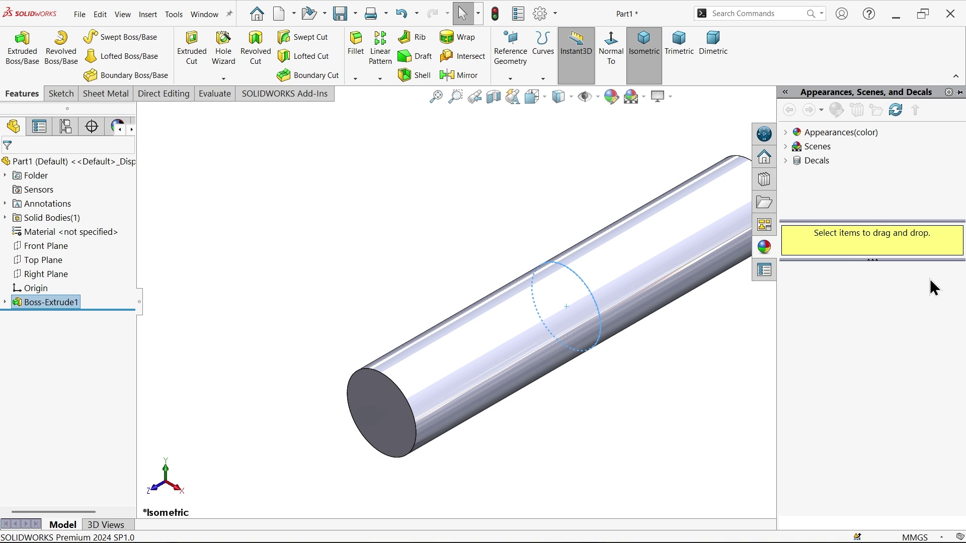
click(786, 132)
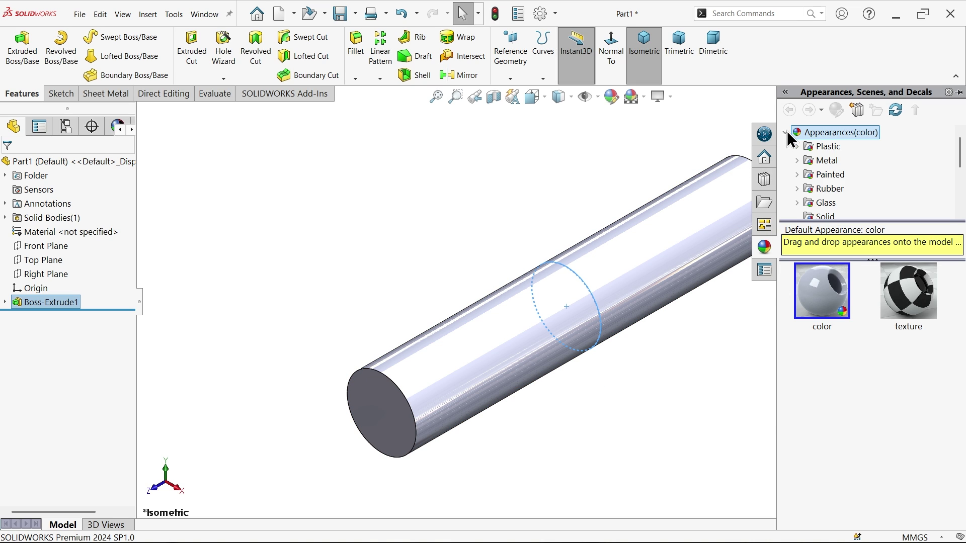
scroll(825, 208, down, 2)
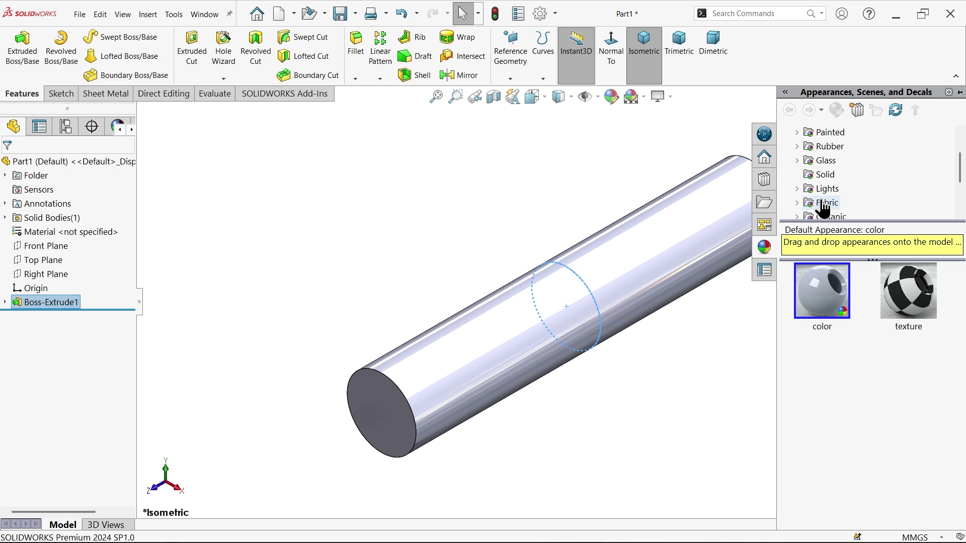
scroll(830, 171, down, 1)
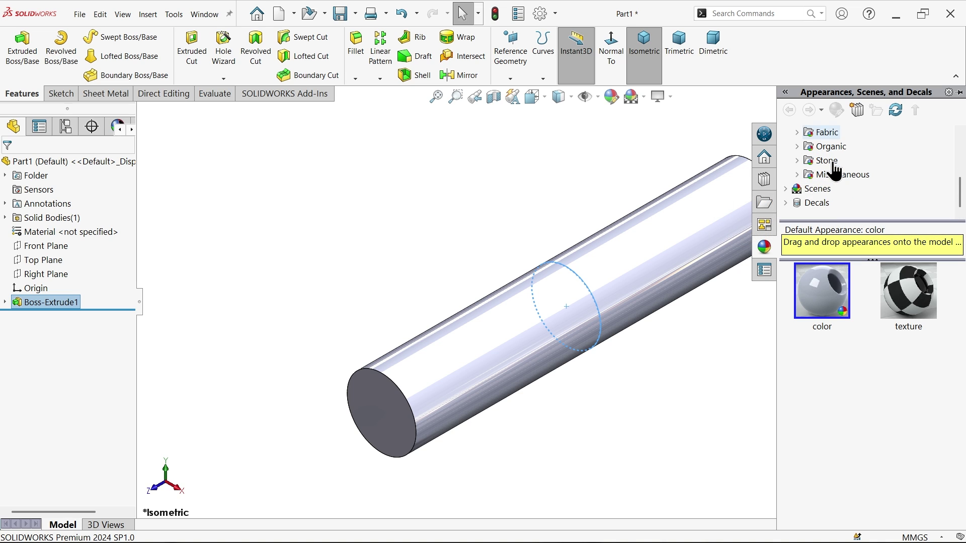
scroll(830, 173, up, 1)
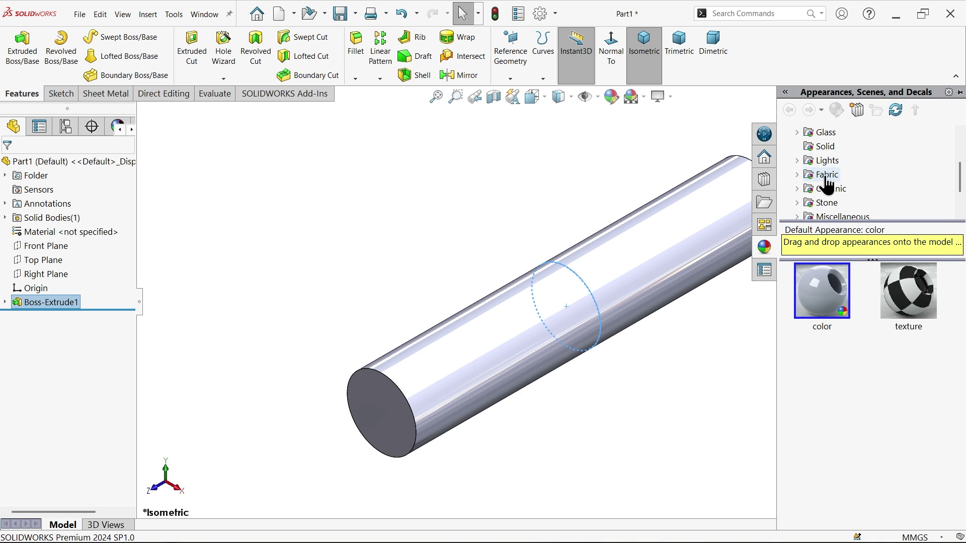
scroll(829, 164, up, 2)
click(825, 161)
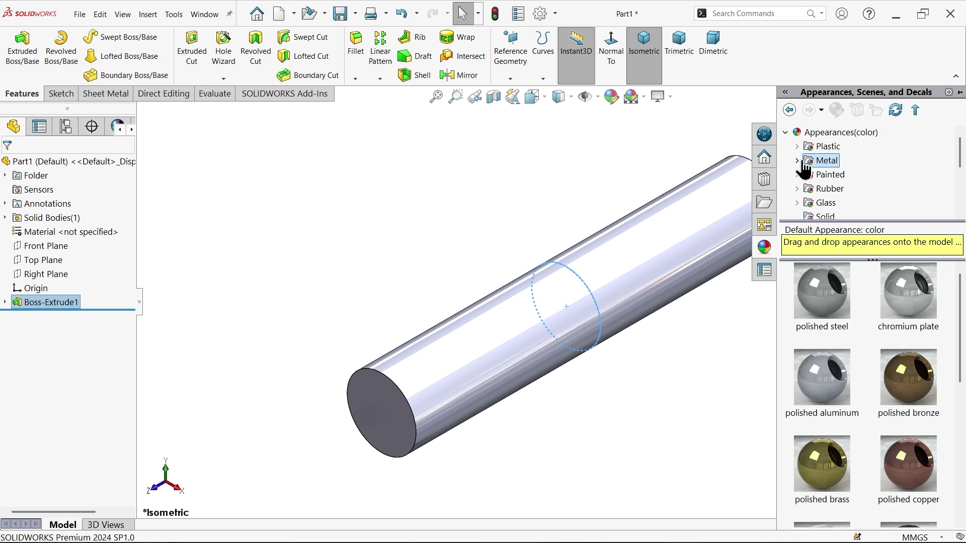
click(797, 160)
scroll(845, 213, down, 2)
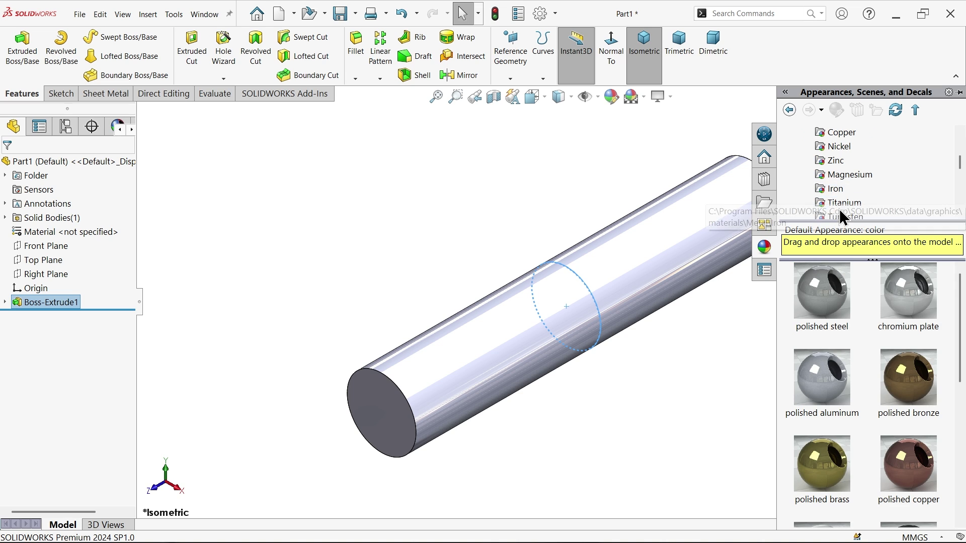
scroll(845, 216, down, 2)
click(836, 161)
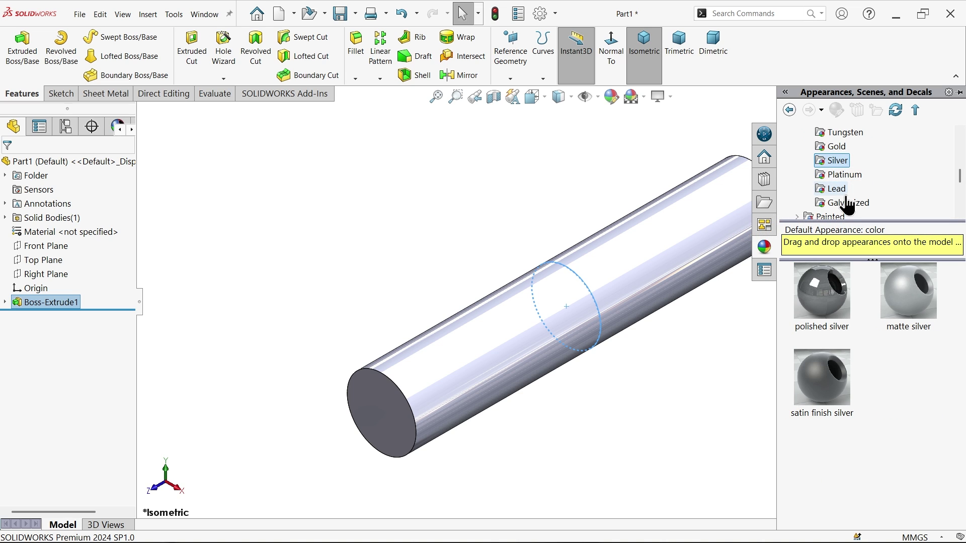
double_click(830, 291)
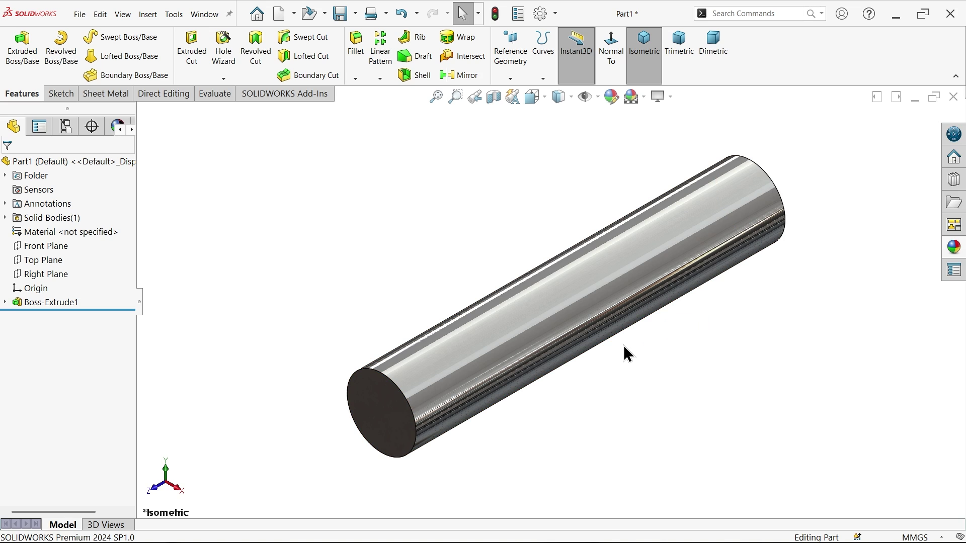
scroll(532, 385, down, 3)
click(292, 386)
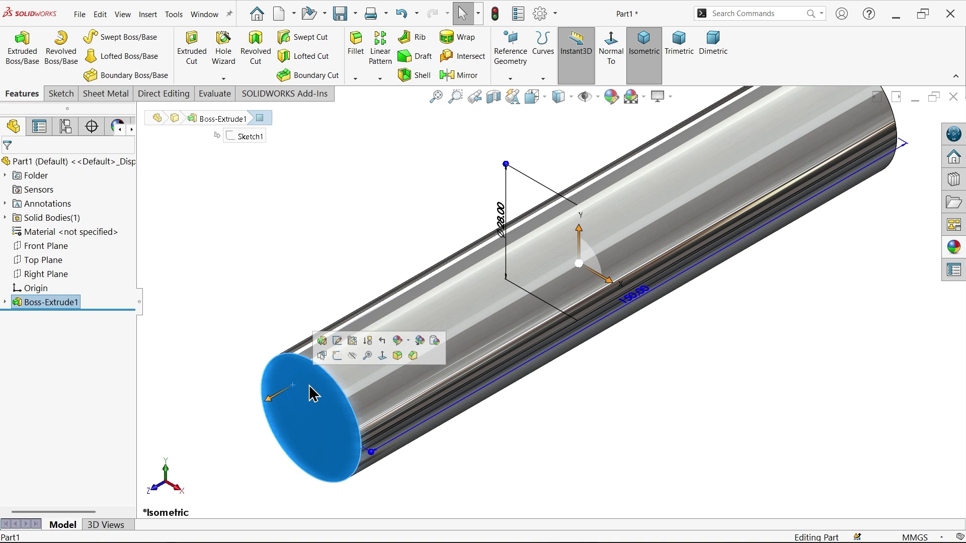
click(300, 267)
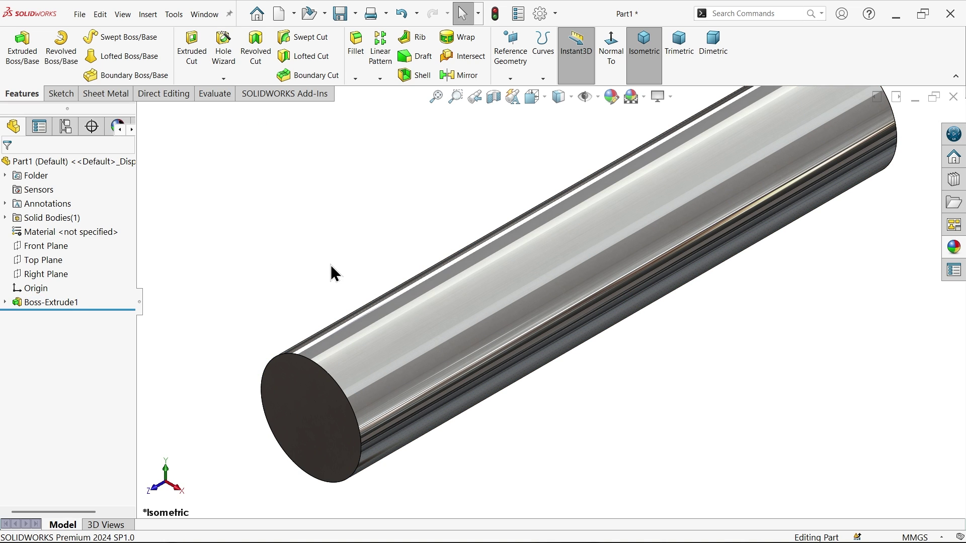
click(542, 79)
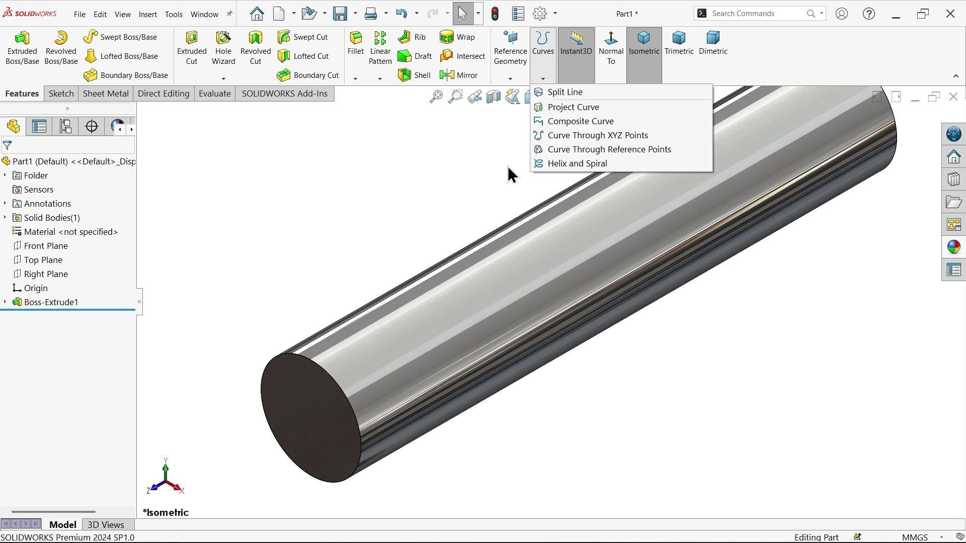
click(402, 183)
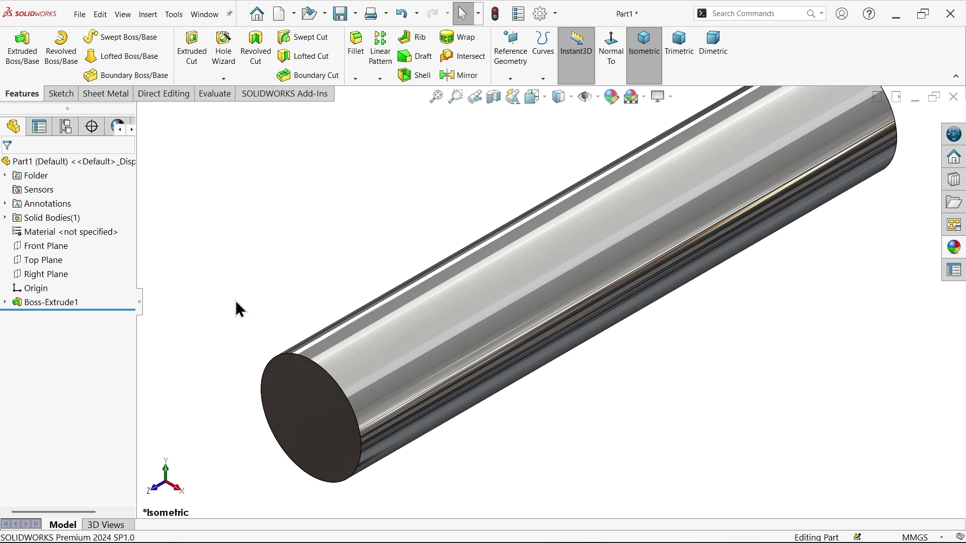
- Sketch on the cylinder's front end face, convert its circular edge into a sketch circle and exit the sketch in isometric view
click(276, 387)
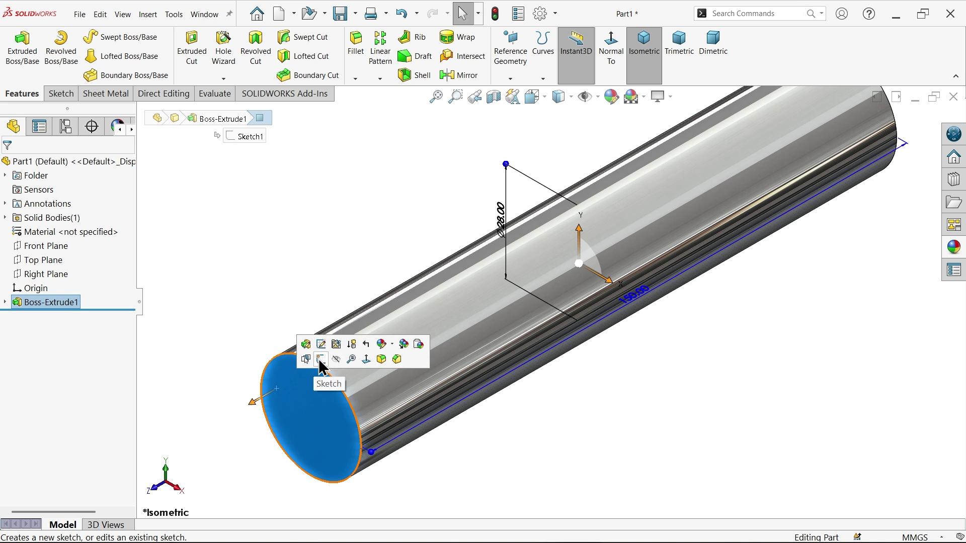
click(321, 360)
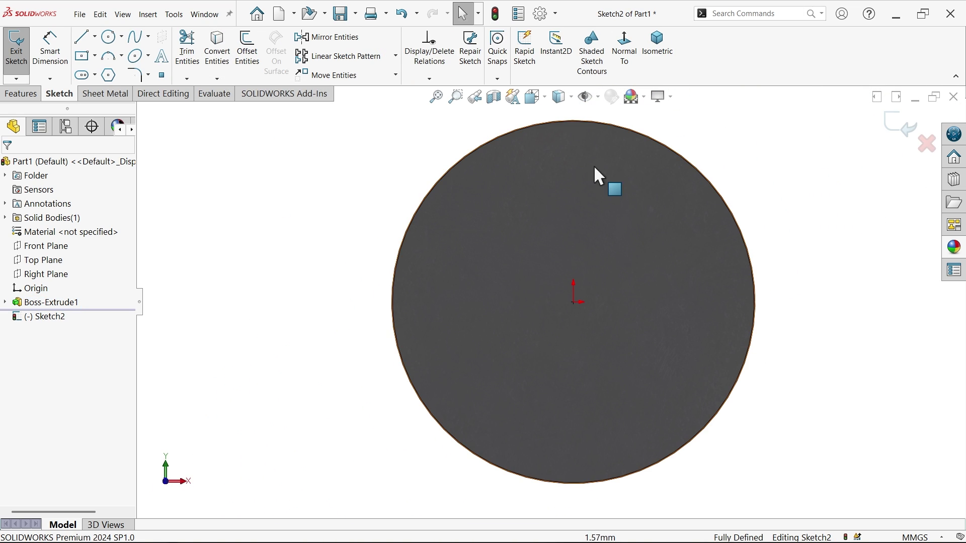
click(658, 65)
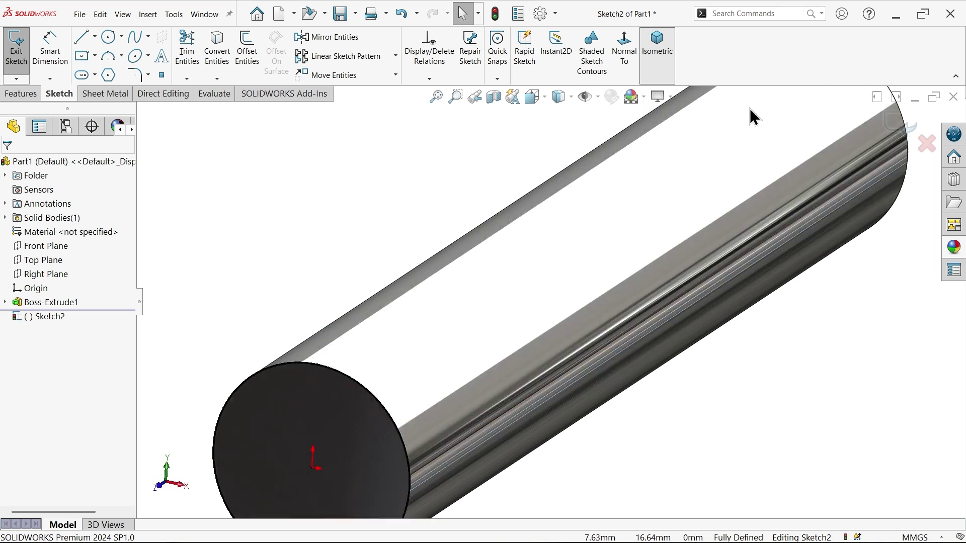
click(900, 126)
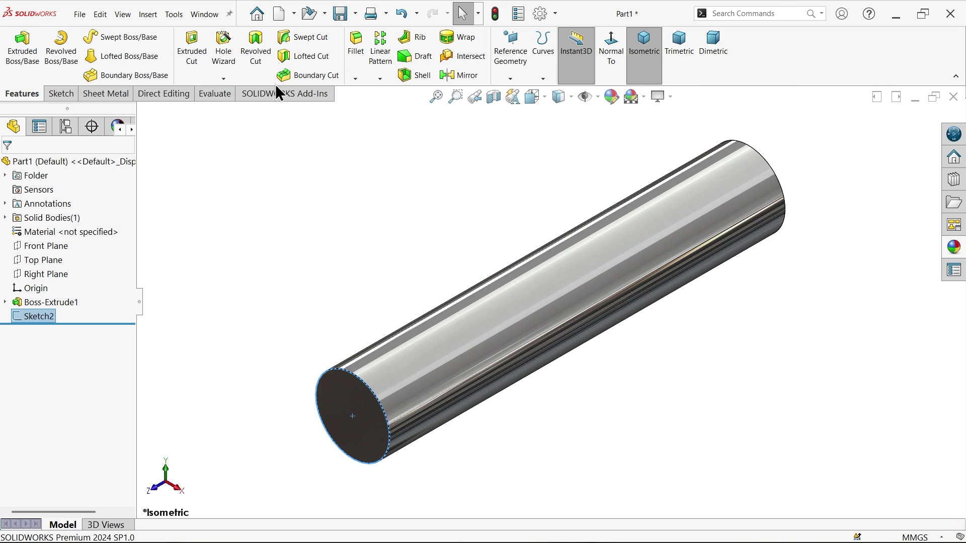
- Start a constant-pitch helix from the end-face circle, defined by Height and Pitch, and set its height to 150 mm
click(539, 78)
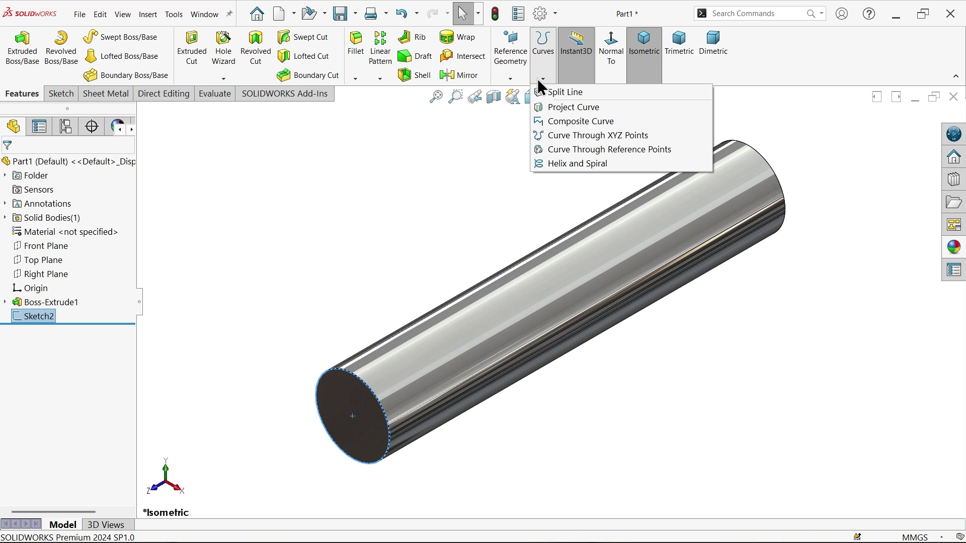
click(548, 166)
scroll(378, 360, down, 3)
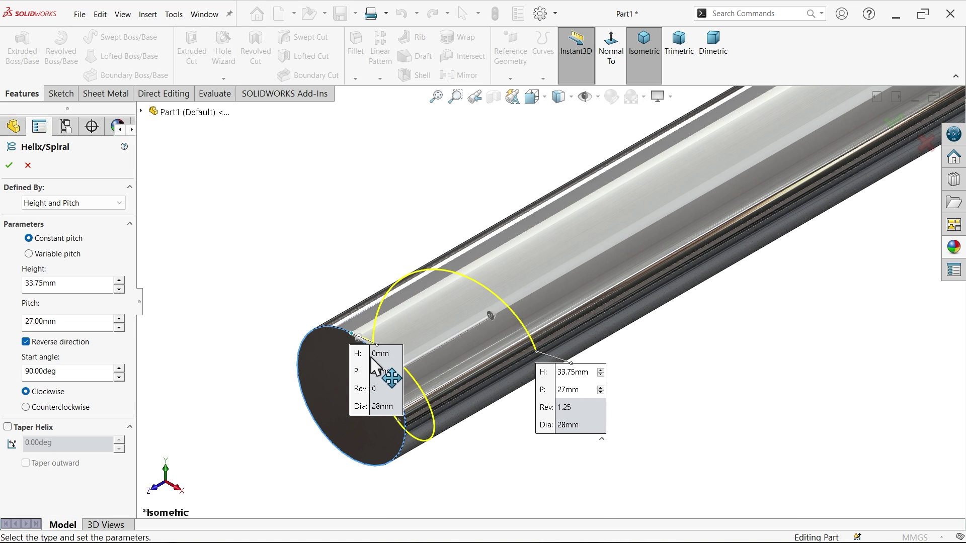
drag(384, 377, 232, 259)
drag(563, 373, 525, 125)
click(54, 205)
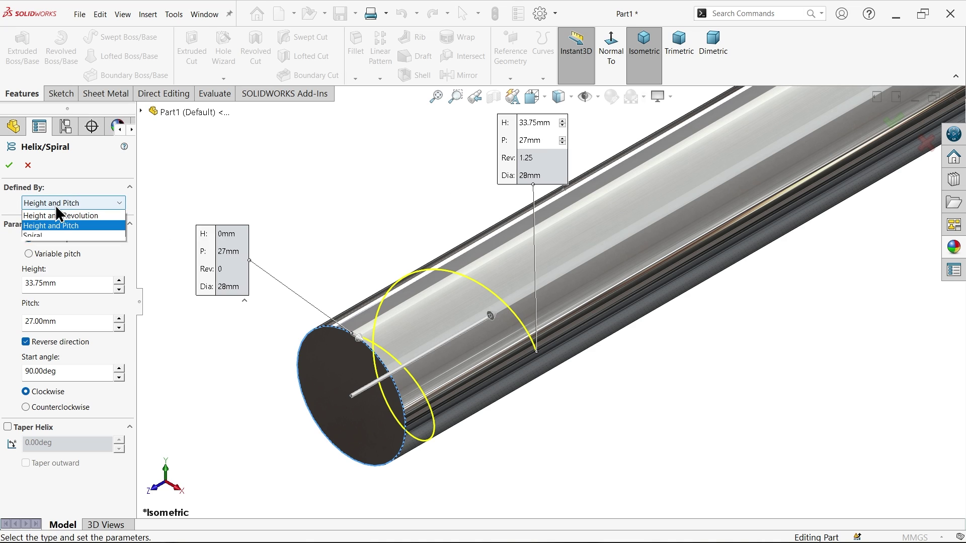
click(55, 205)
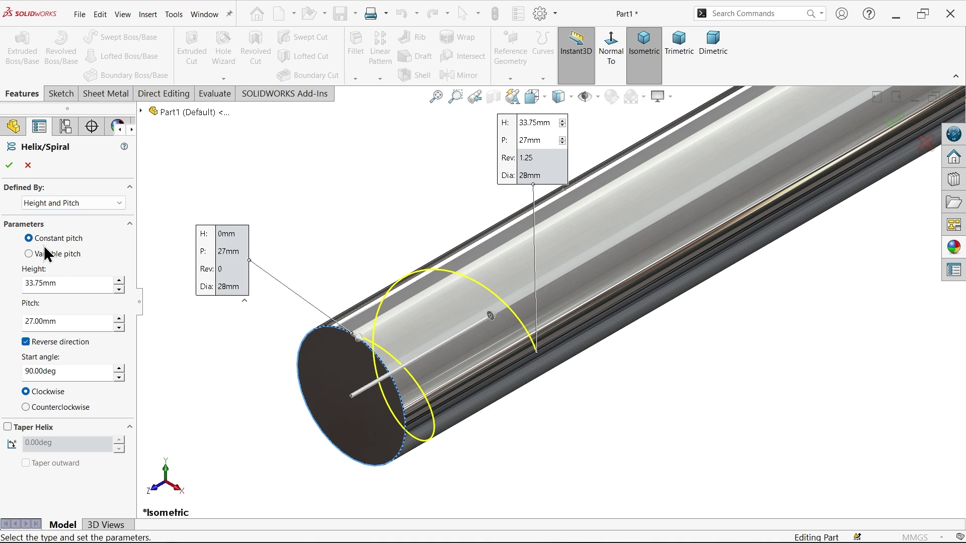
drag(68, 282, 13, 276)
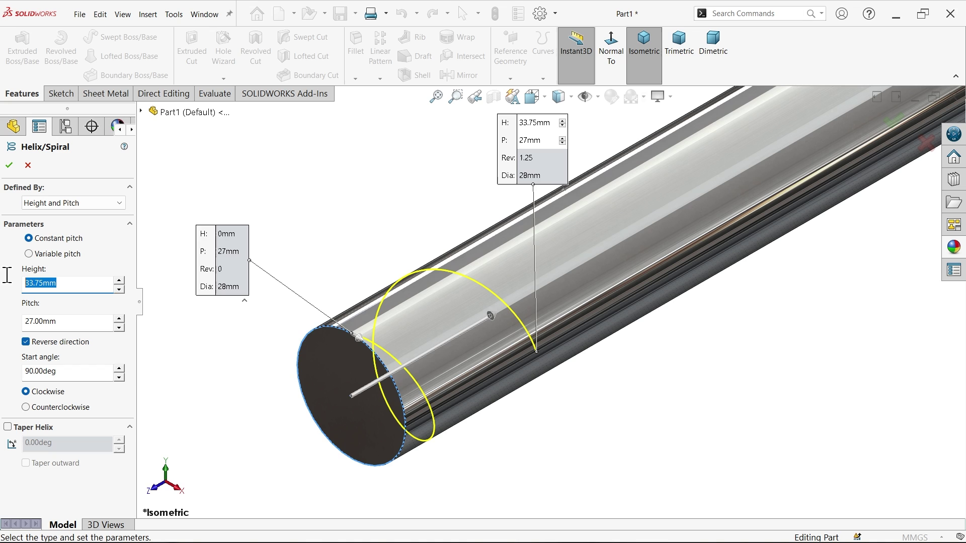
text(150)
key(Return)
scroll(216, 280, up, 3)
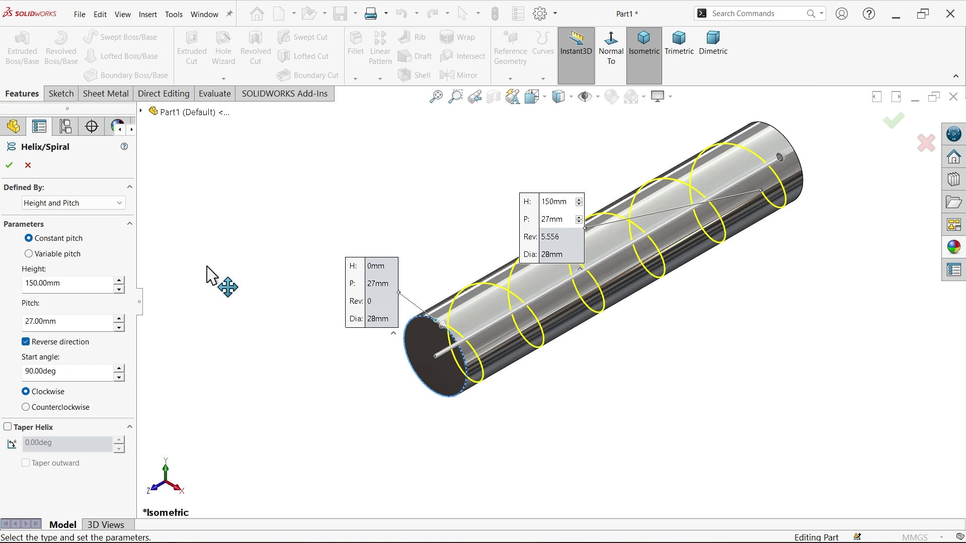
scroll(601, 255, down, 3)
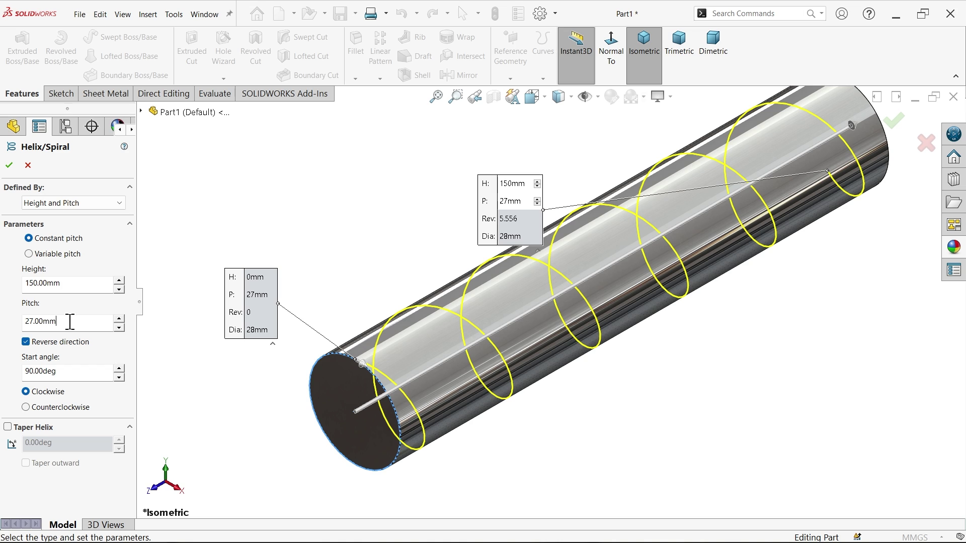
- Set the helix pitch to 120 mm and create the helix with reversed direction, 90° start angle and clockwise rotation
drag(70, 322, 12, 319)
text(120)
key(Return)
scroll(554, 390, up, 1)
scroll(339, 377, up, 1)
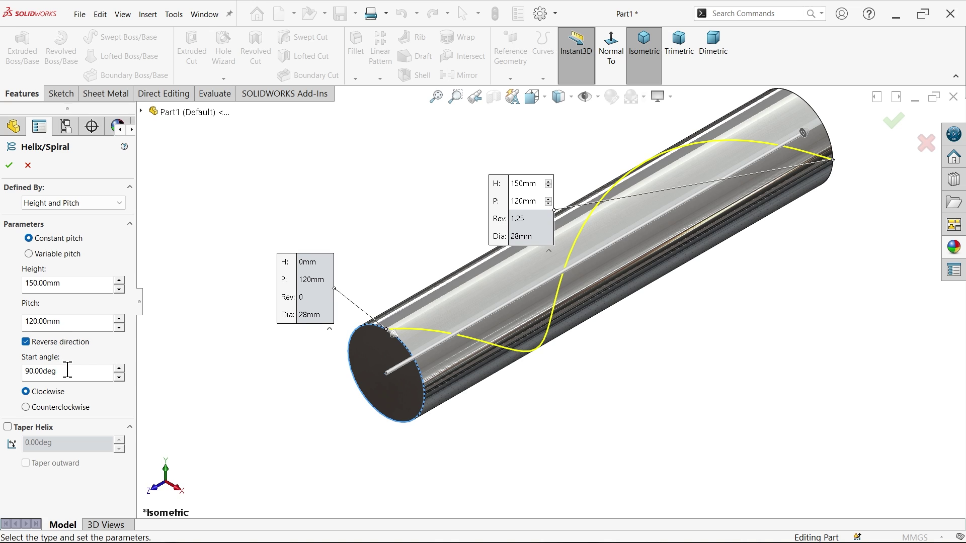
scroll(393, 372, down, 2)
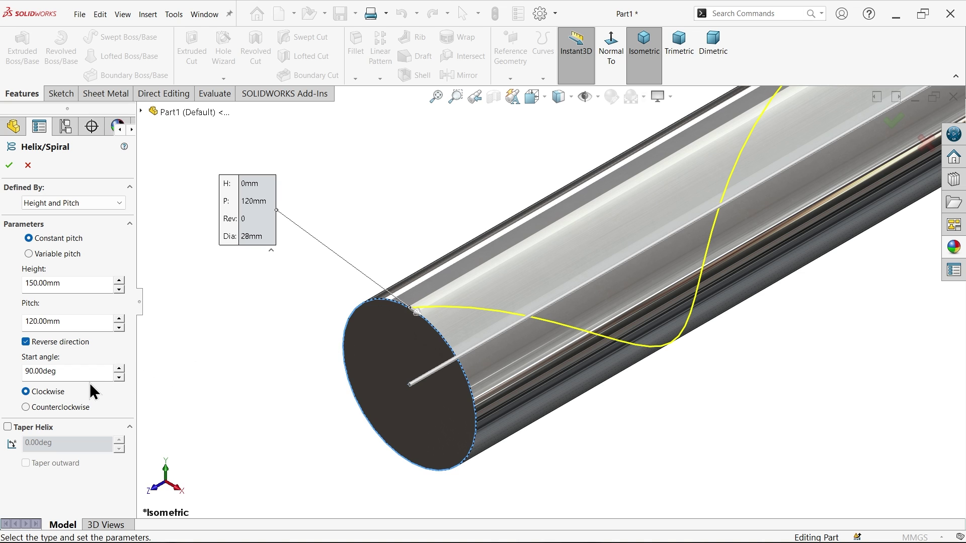
scroll(183, 388, up, 3)
scroll(583, 282, down, 3)
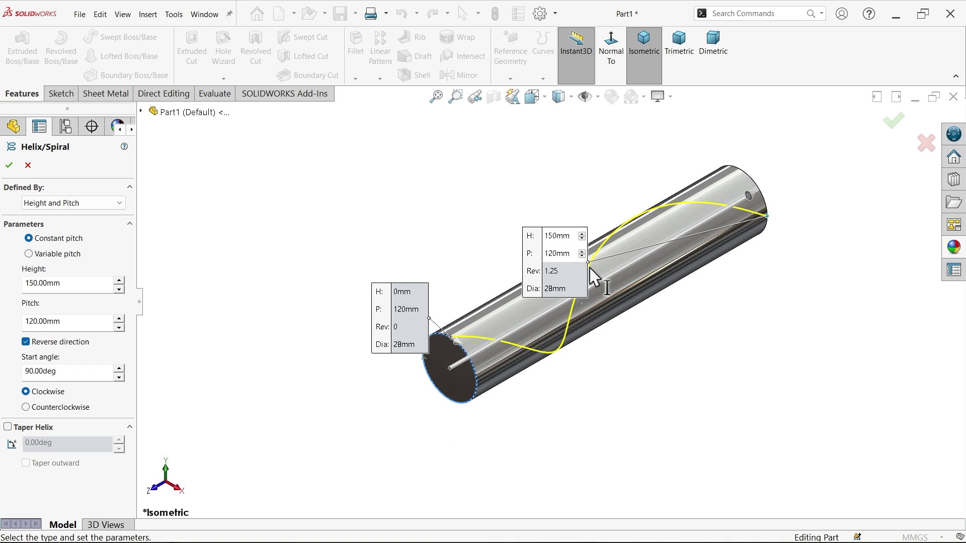
click(9, 165)
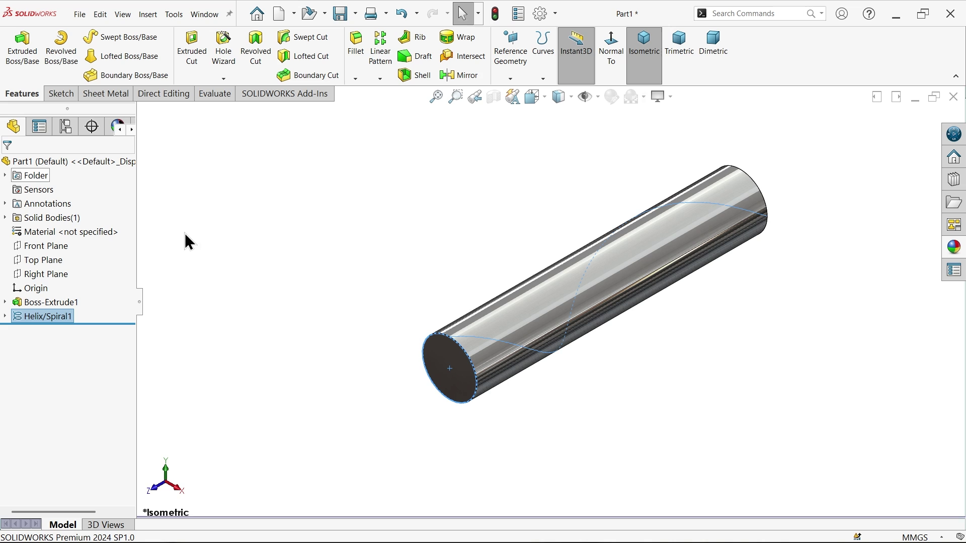
- Sketch a four-sided polygon with an inscribed circle about 7.7 mm in diameter on the front end face, near its upper edge
click(450, 353)
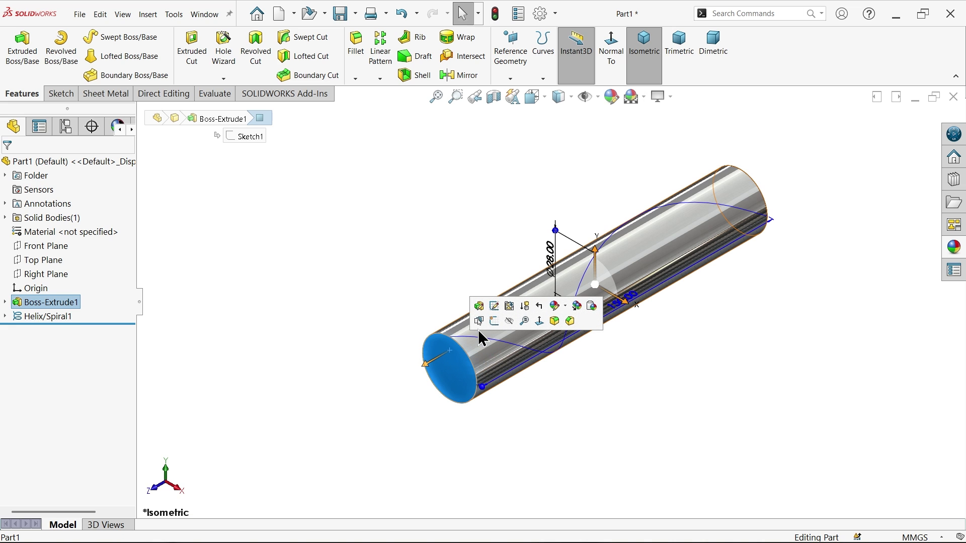
click(494, 321)
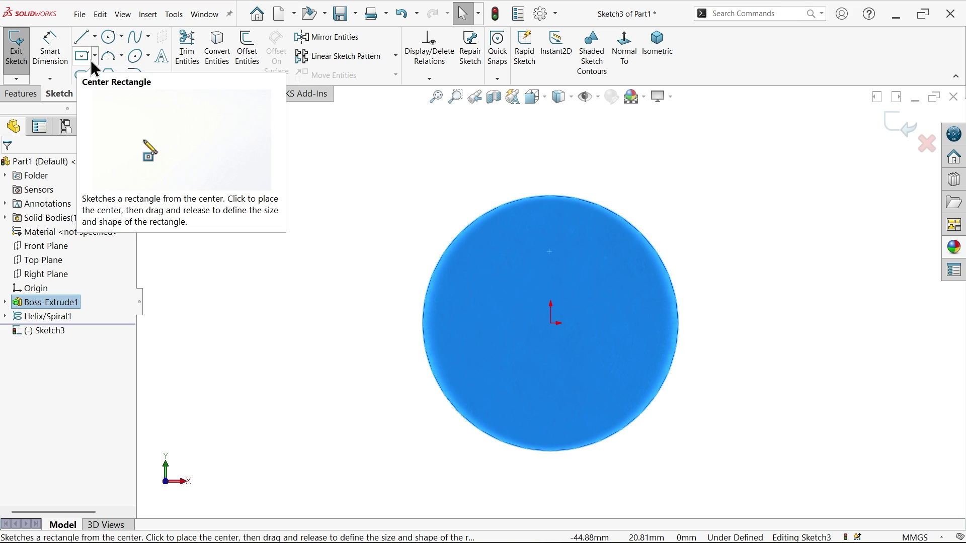
click(109, 75)
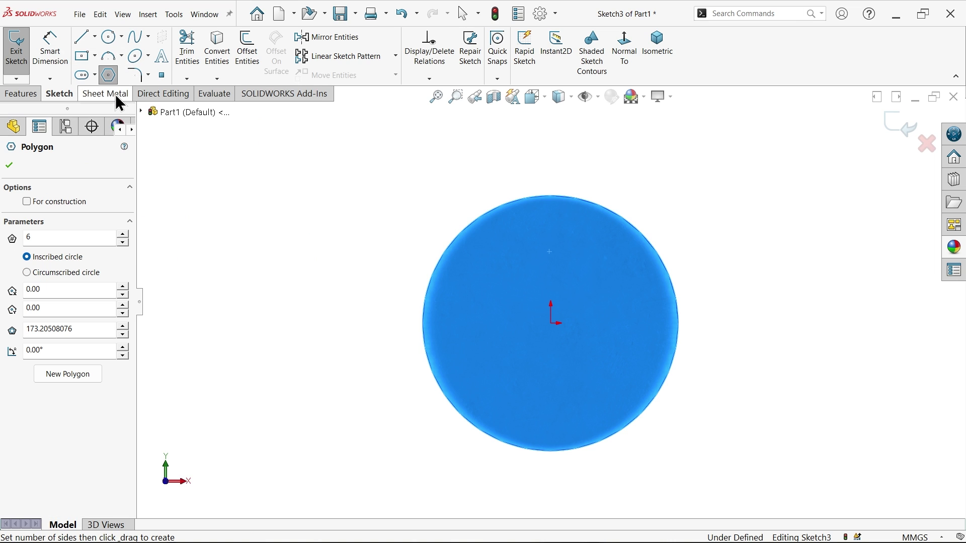
click(123, 242)
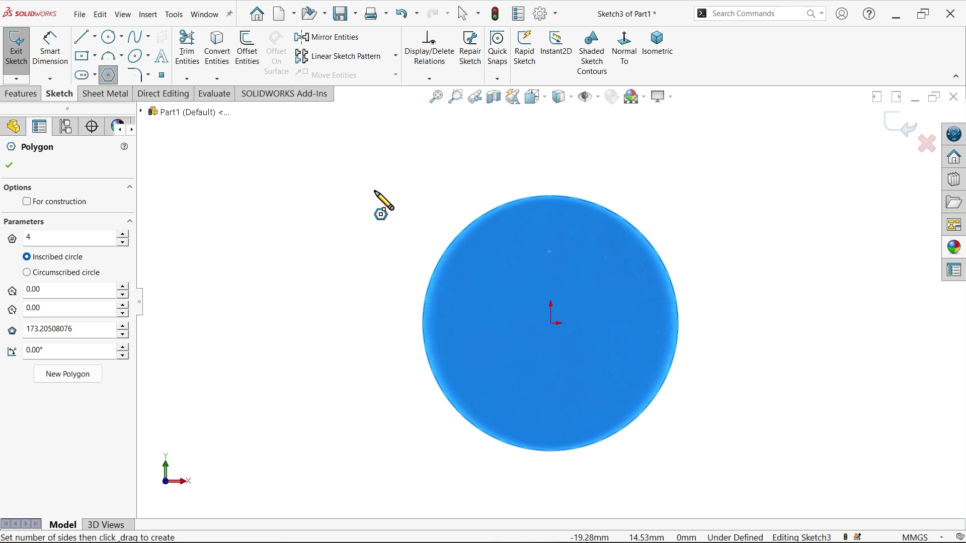
middle_drag(384, 202, 405, 244)
scroll(424, 291, up, 4)
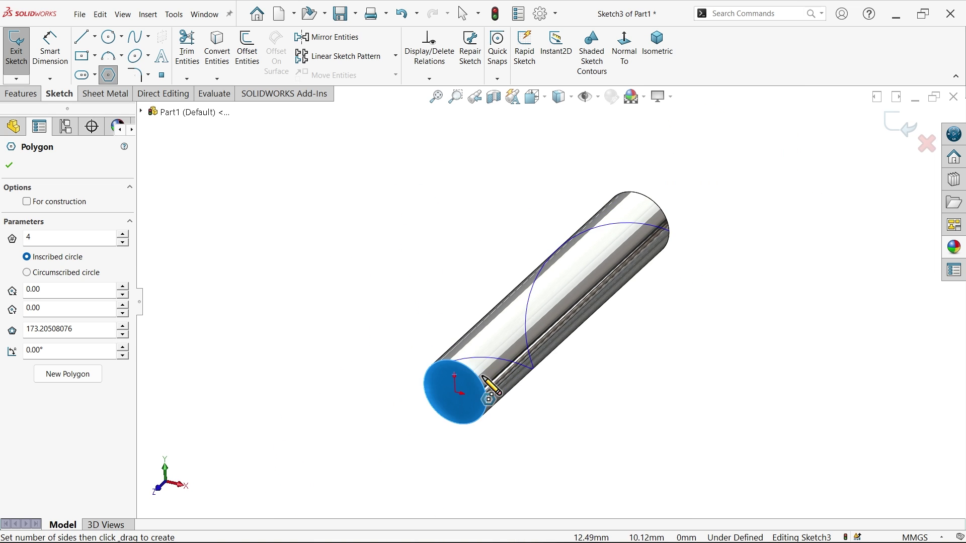
scroll(437, 327, down, 10)
drag(431, 269, 503, 254)
right_click(310, 202)
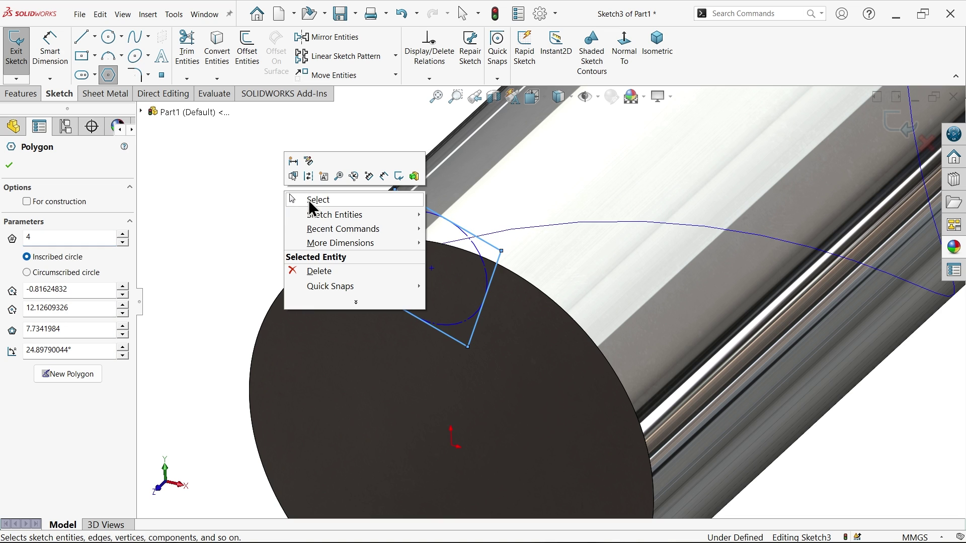
click(313, 200)
- Add a Pierce relation between the polygon's centre point and the helix
scroll(475, 274, down, 2)
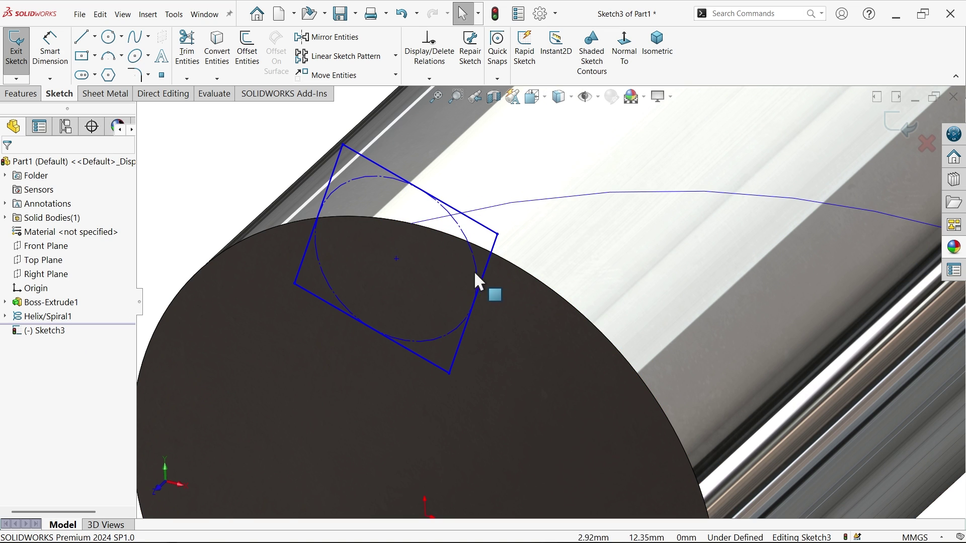
click(442, 217)
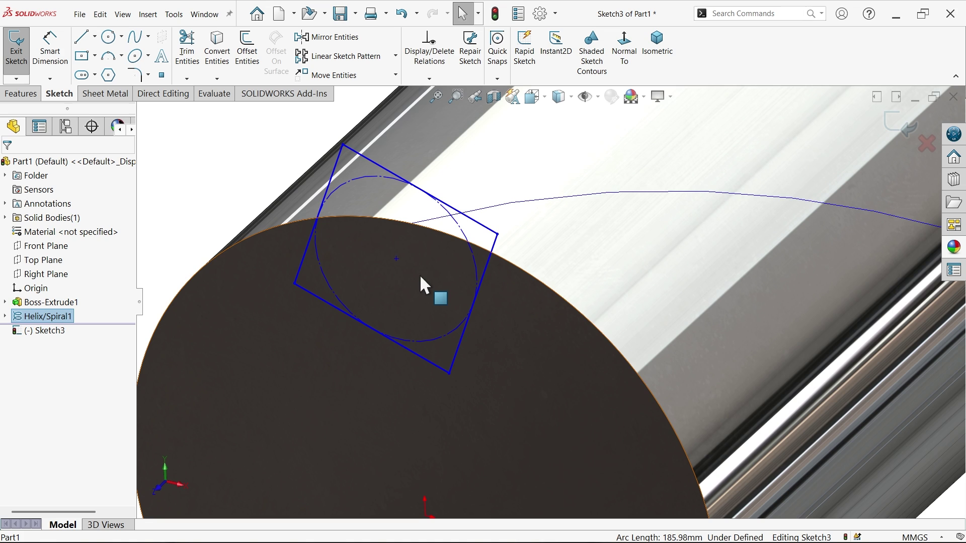
click(397, 258)
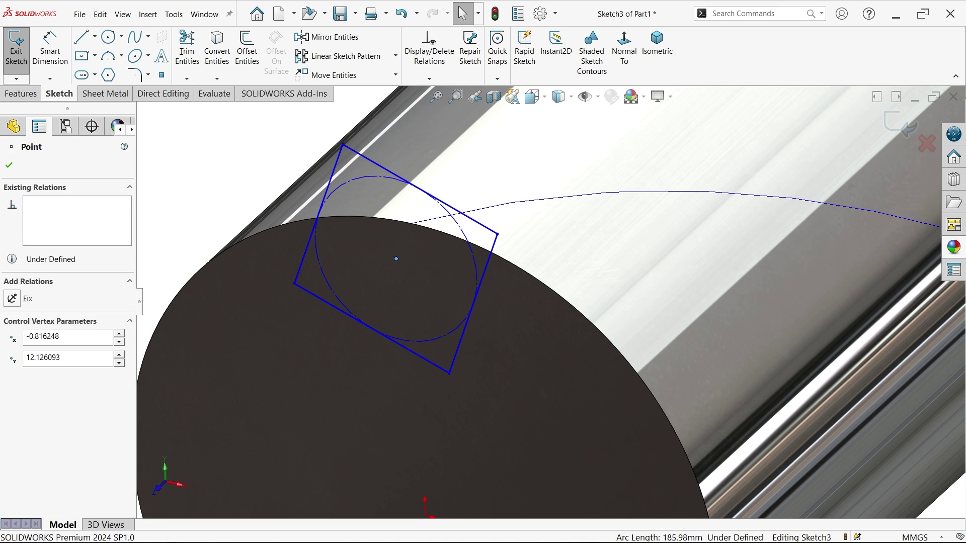
ctrl+click(432, 219)
click(425, 218)
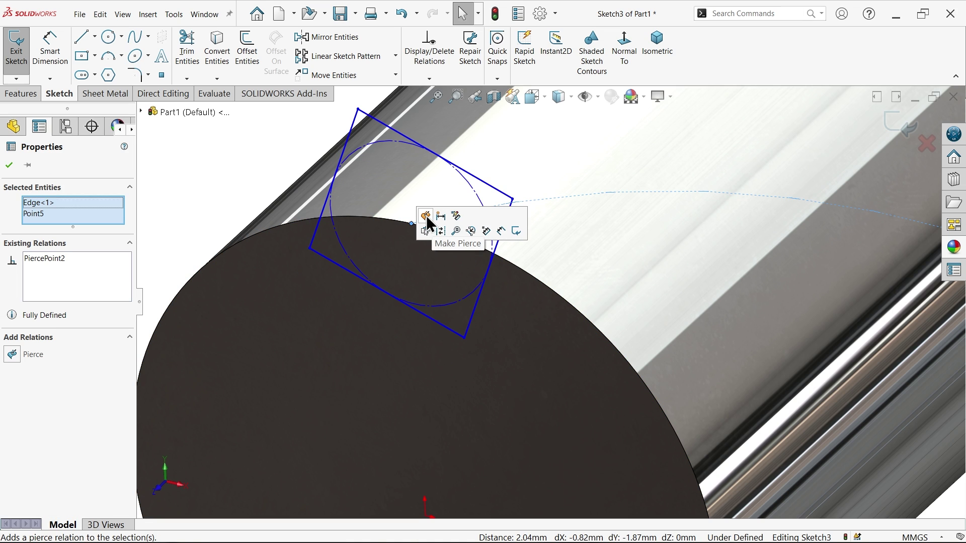
click(261, 179)
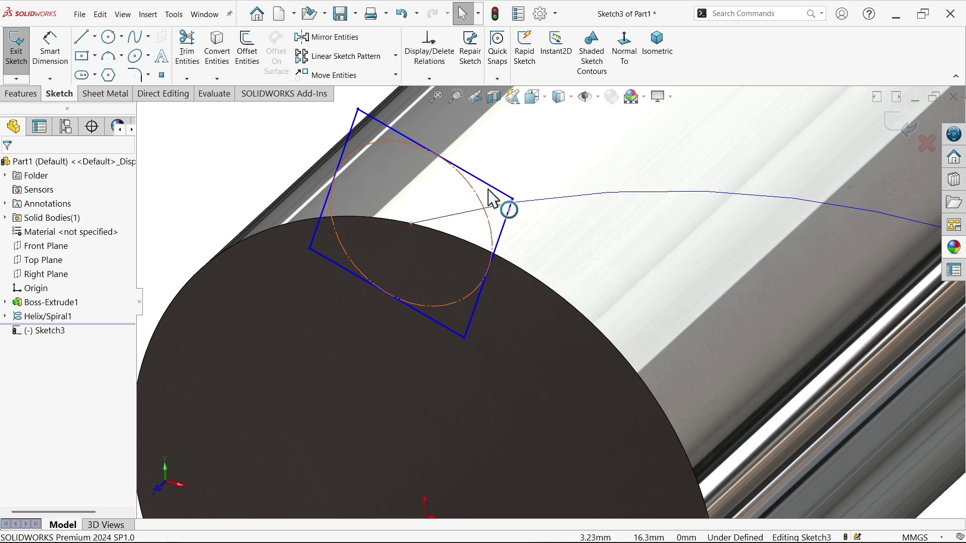
- Rotate and enlarge the four-sided polygon to about 8.5 mm per side and add an Equal relation between two adjacent sides
mouse_move(512, 201)
mouse_down()
mouse_move(533, 244)
mouse_move(529, 214)
mouse_up()
click(526, 219)
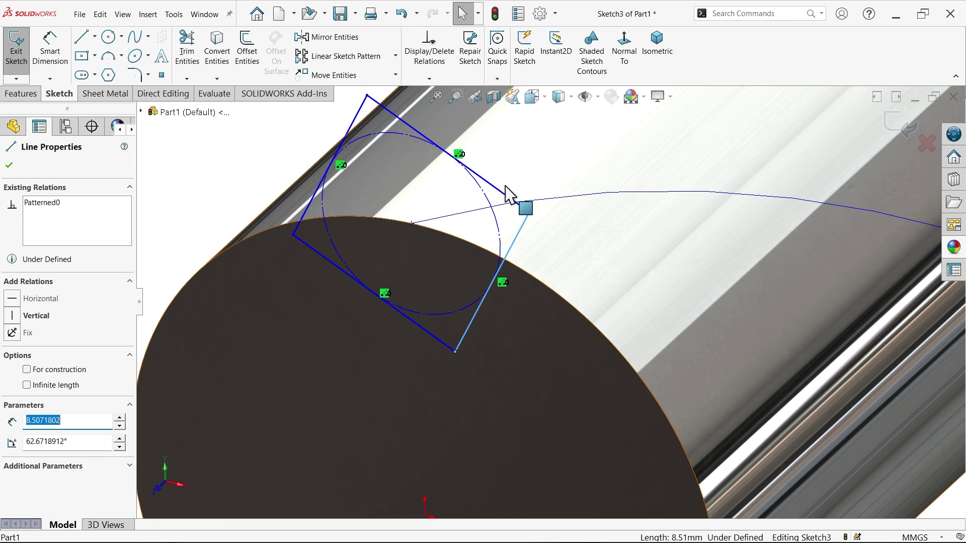
ctrl+click(500, 192)
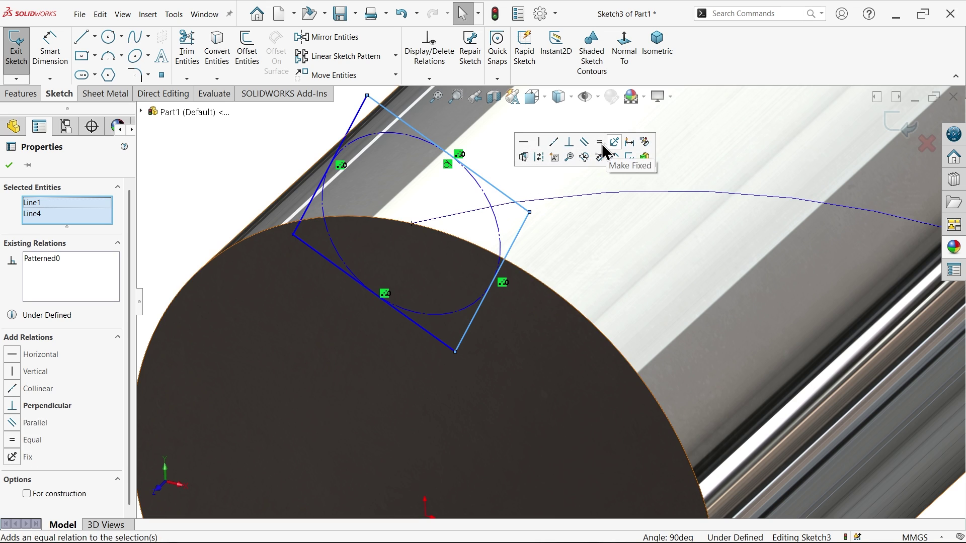
click(599, 142)
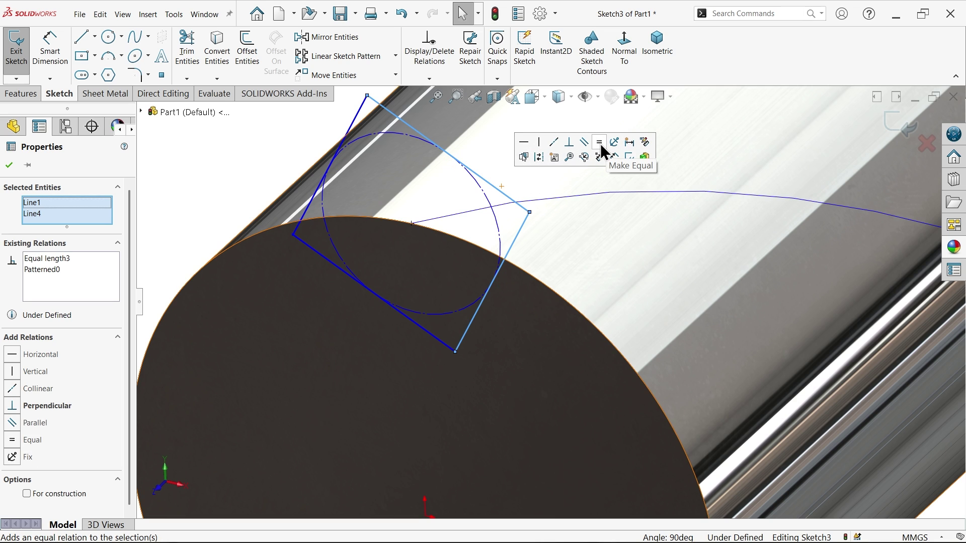
- Draw a centerline about 12 mm long between two opposite corners of the square and make it horizontal
click(94, 36)
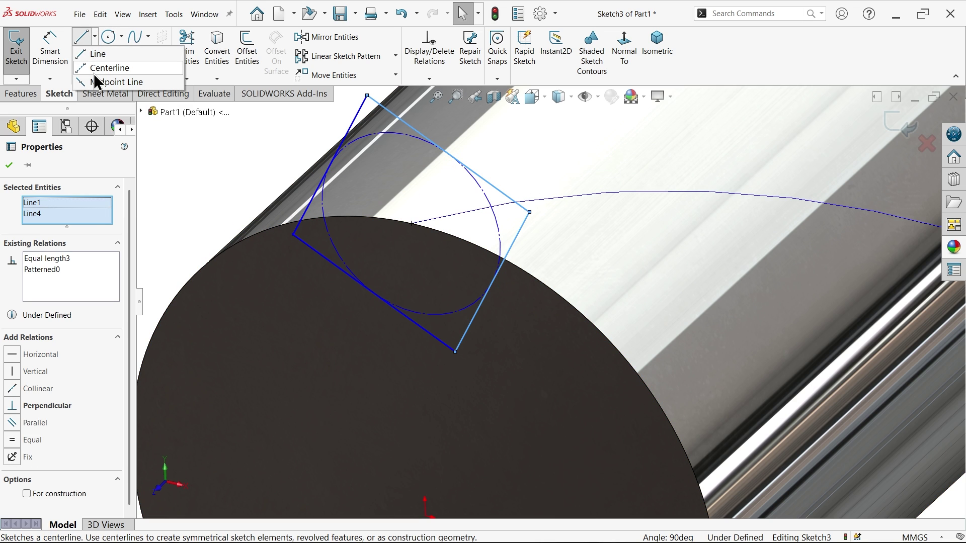
click(94, 70)
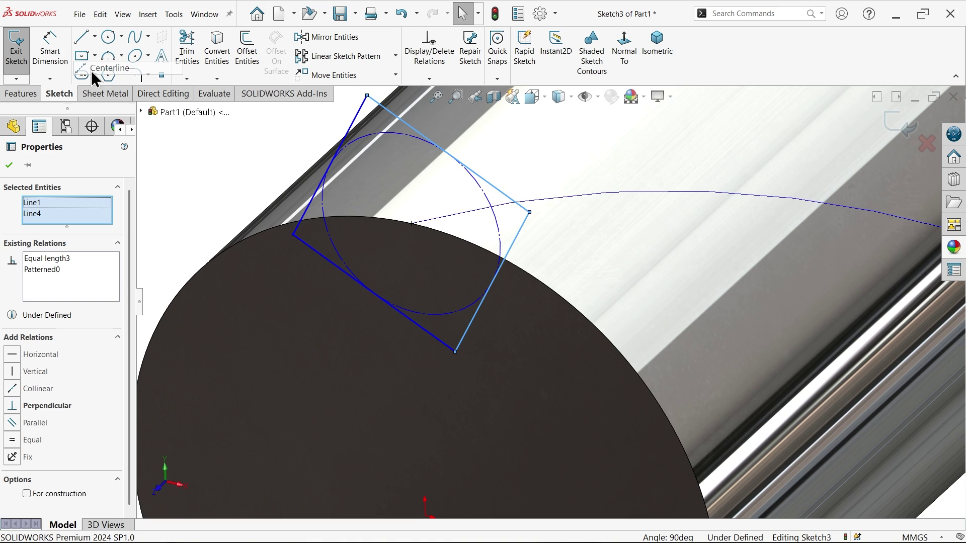
click(294, 233)
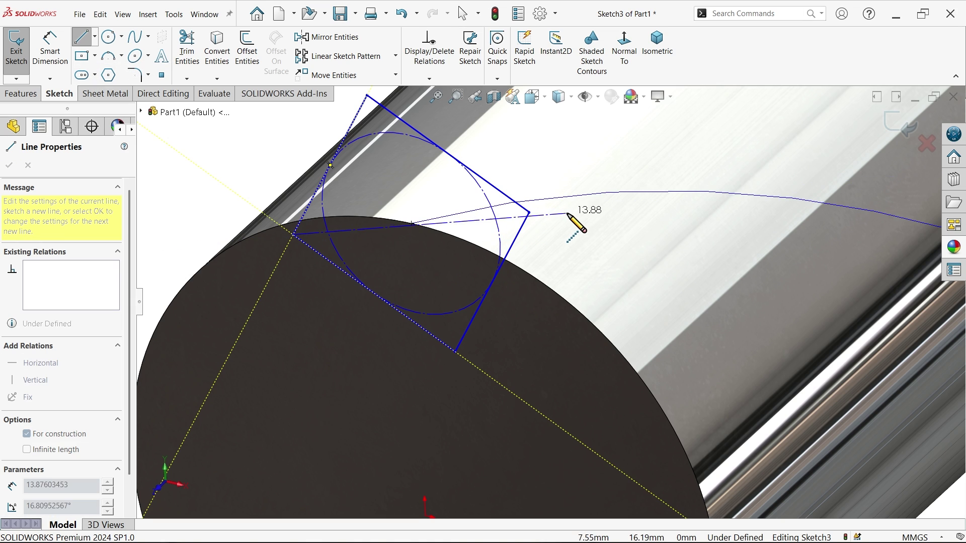
click(529, 213)
right_click(230, 200)
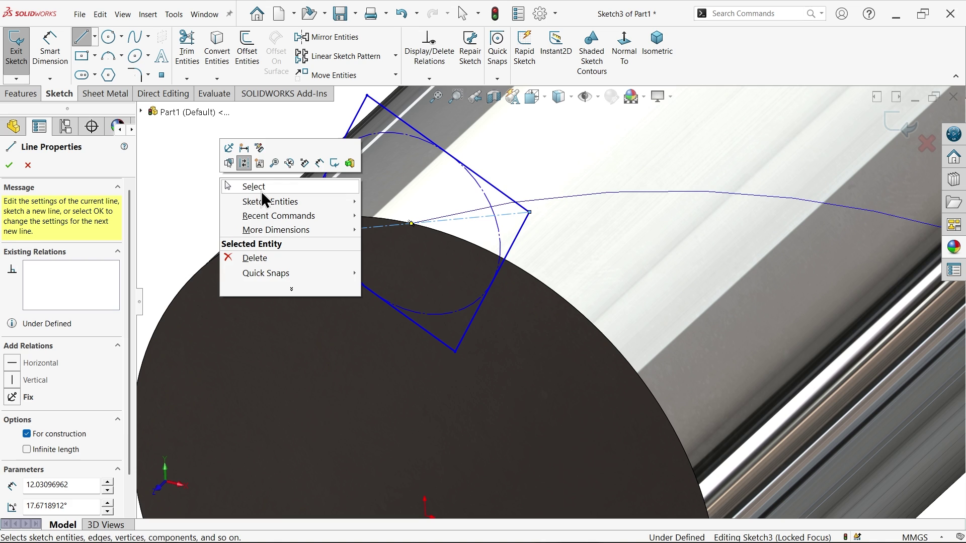
click(261, 193)
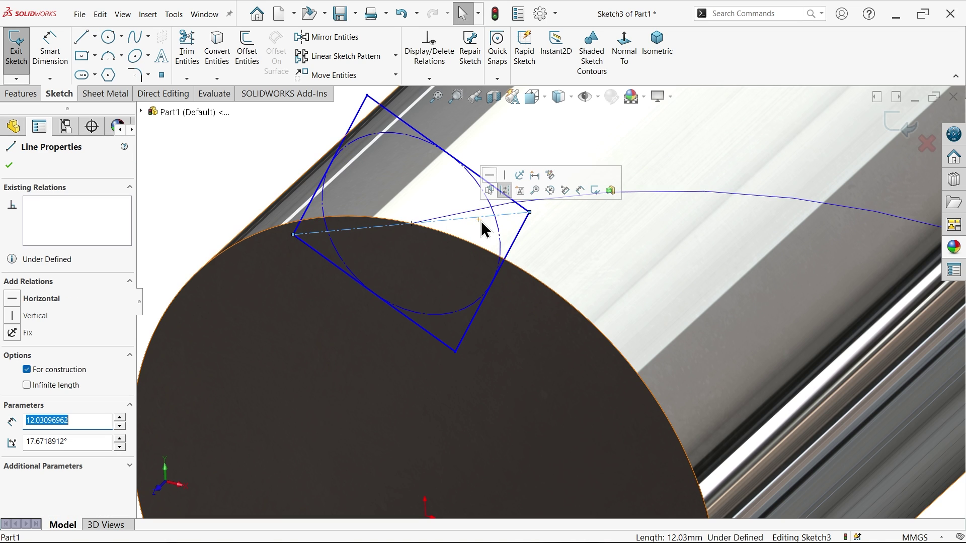
click(491, 176)
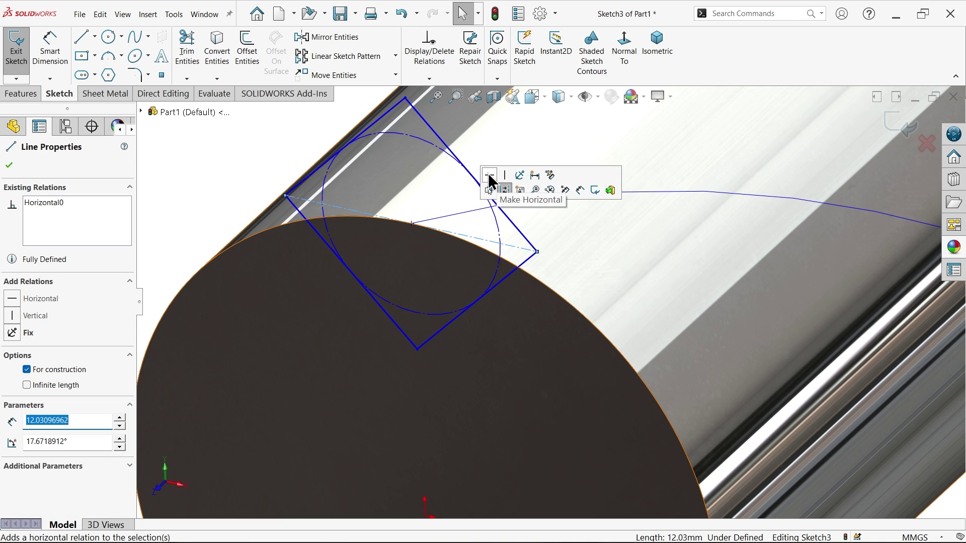
- Dimension the square's diagonal centerline to 1.5 mm and exit the sketch
click(50, 57)
click(344, 207)
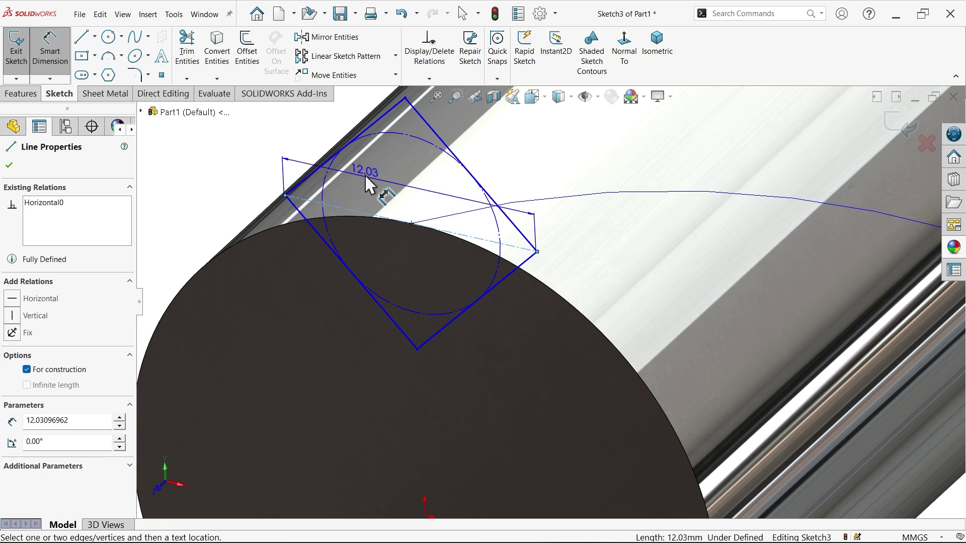
key(z)
click(421, 149)
text(1)
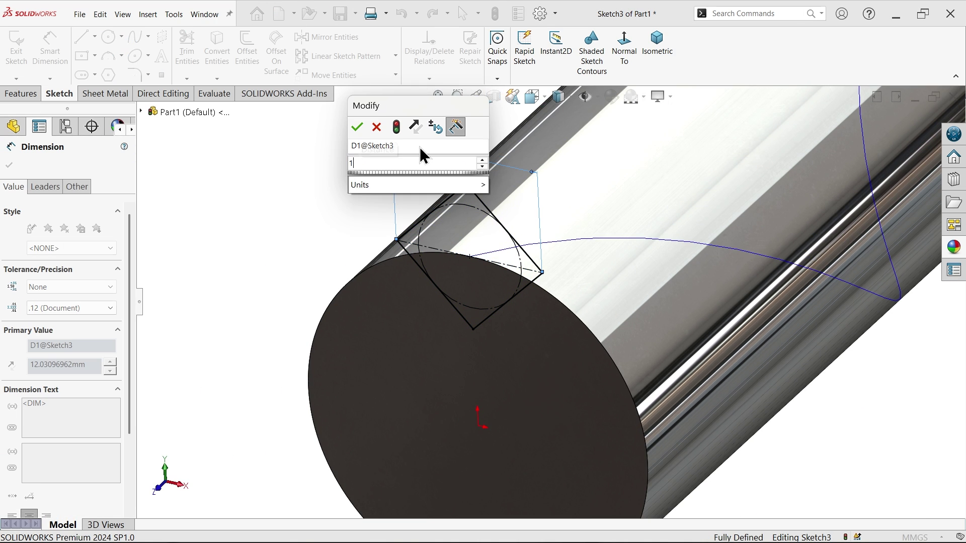
text(.5)
click(357, 127)
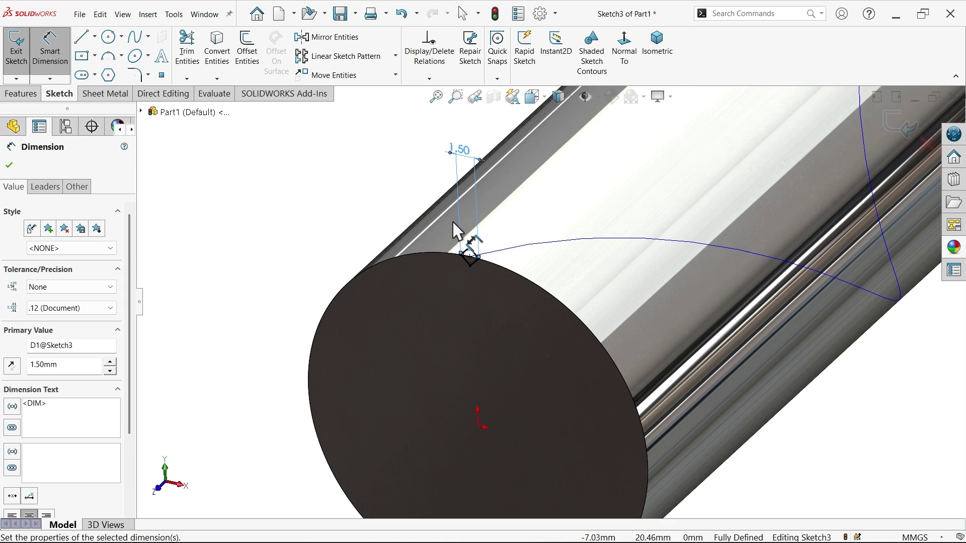
scroll(468, 247, down, 3)
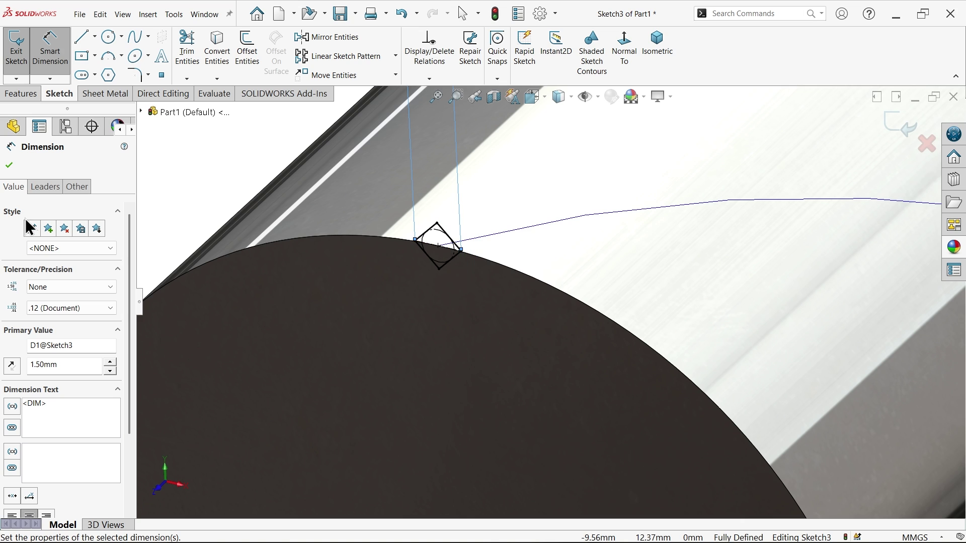
click(9, 166)
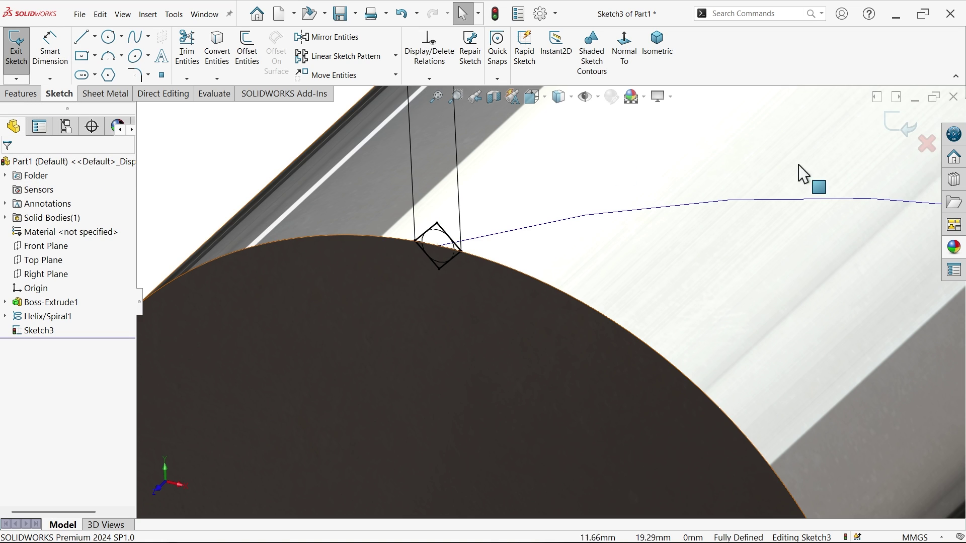
click(23, 94)
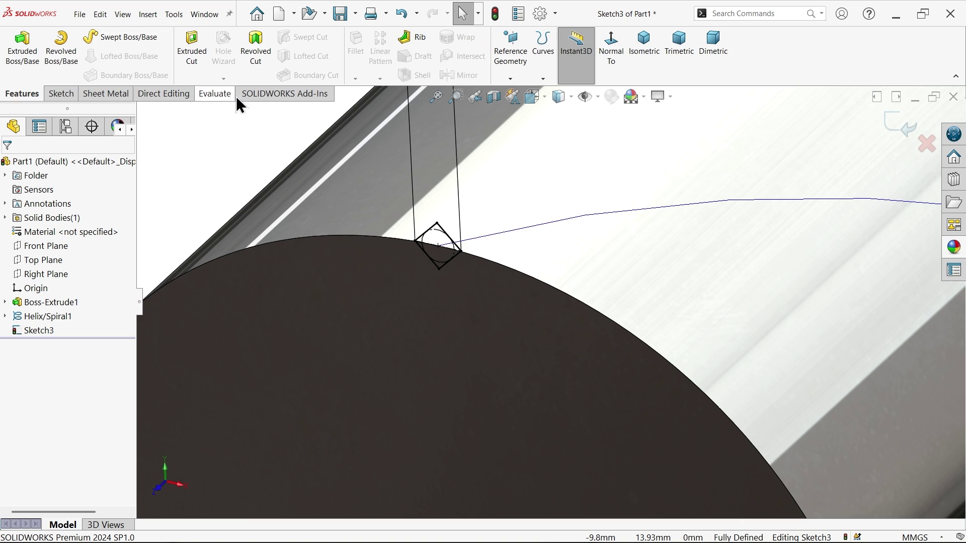
click(903, 126)
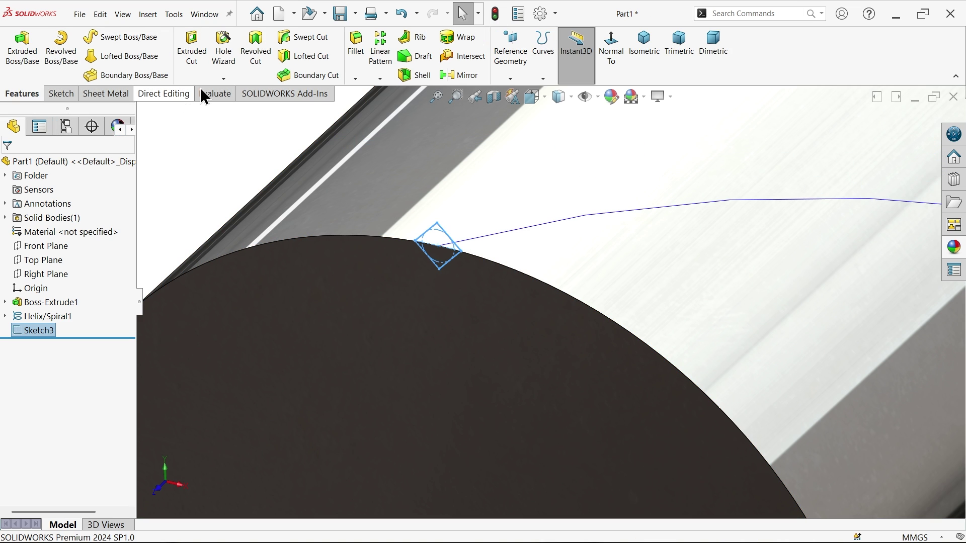
- Start a Swept Cut with the square sketch as the profile and the helix as the path
click(317, 36)
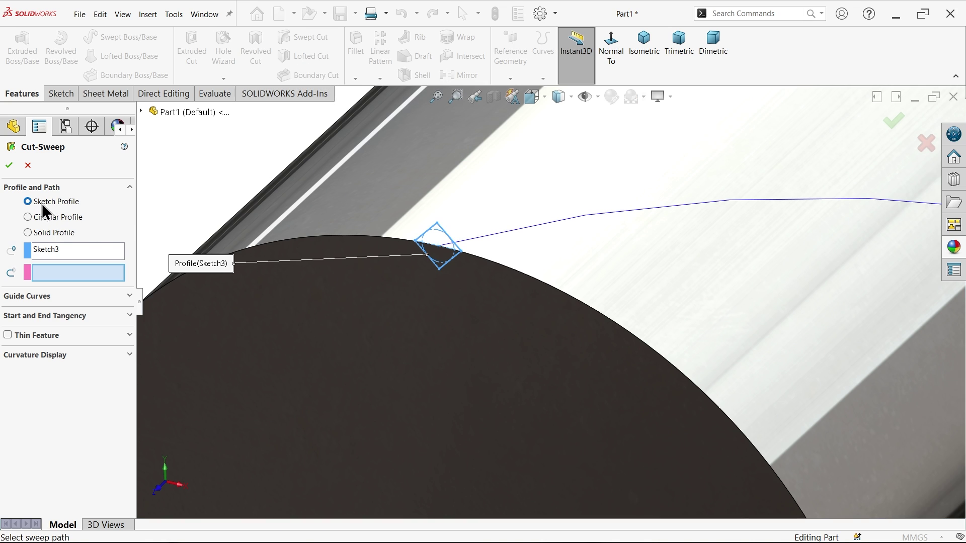
click(56, 248)
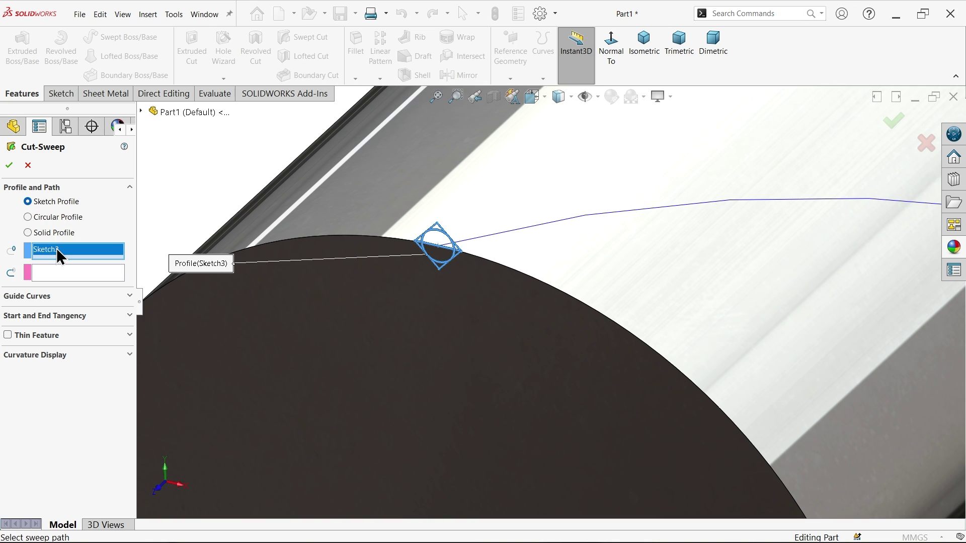
click(50, 271)
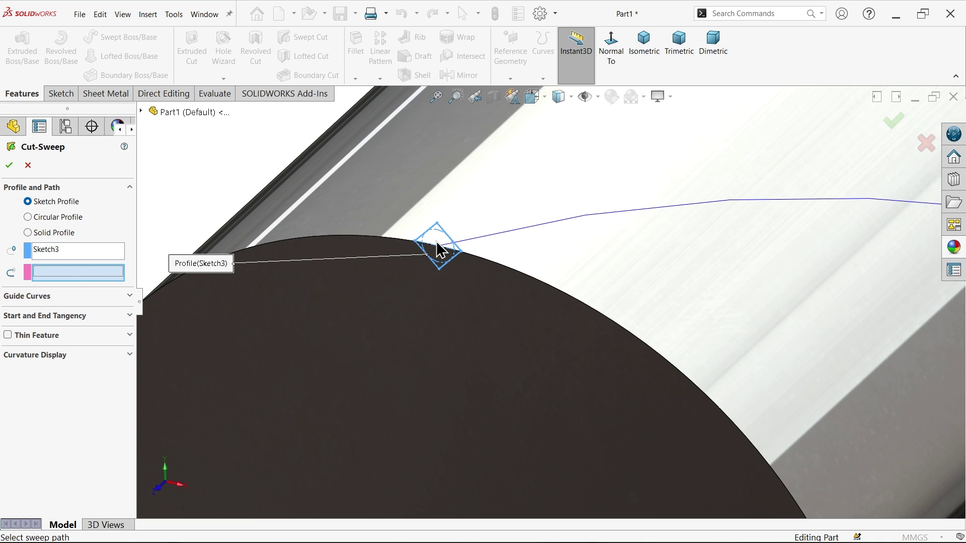
click(468, 244)
scroll(518, 259, up, 5)
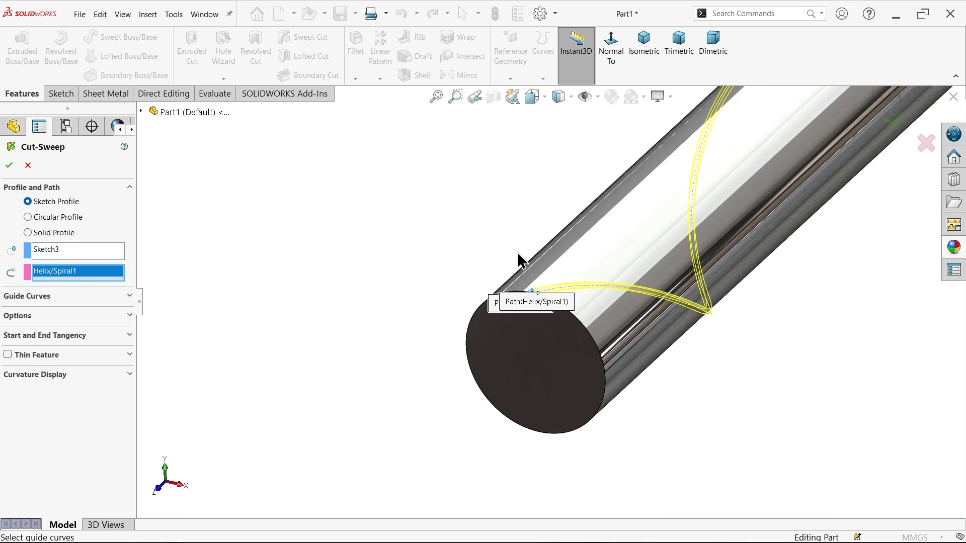
scroll(518, 258, up, 3)
scroll(645, 249, down, 3)
scroll(528, 350, up, 3)
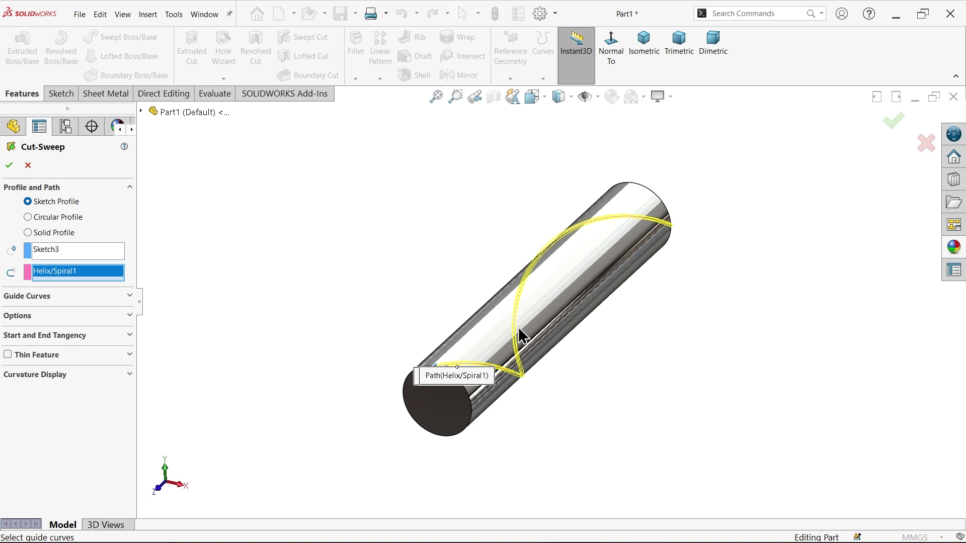
middle_drag(528, 347, 560, 327)
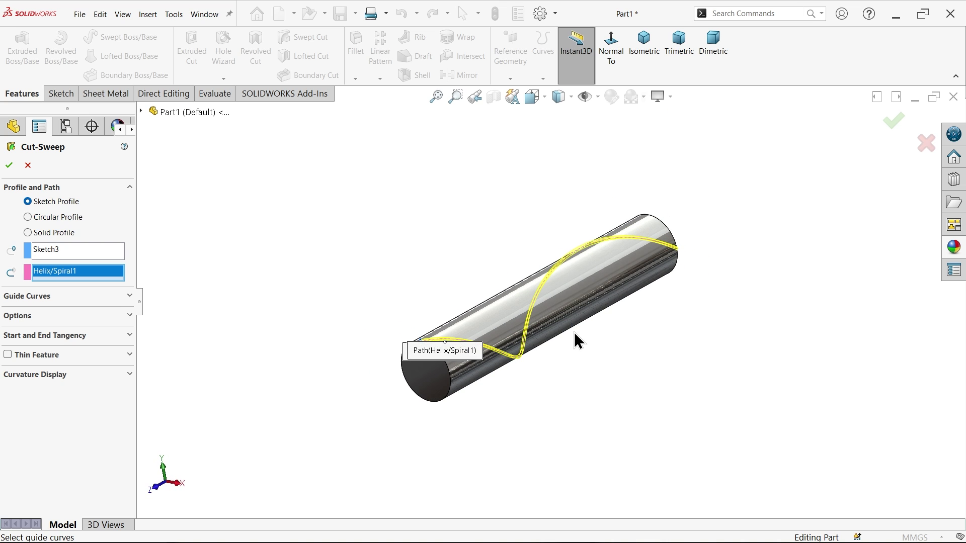
scroll(534, 349, down, 5)
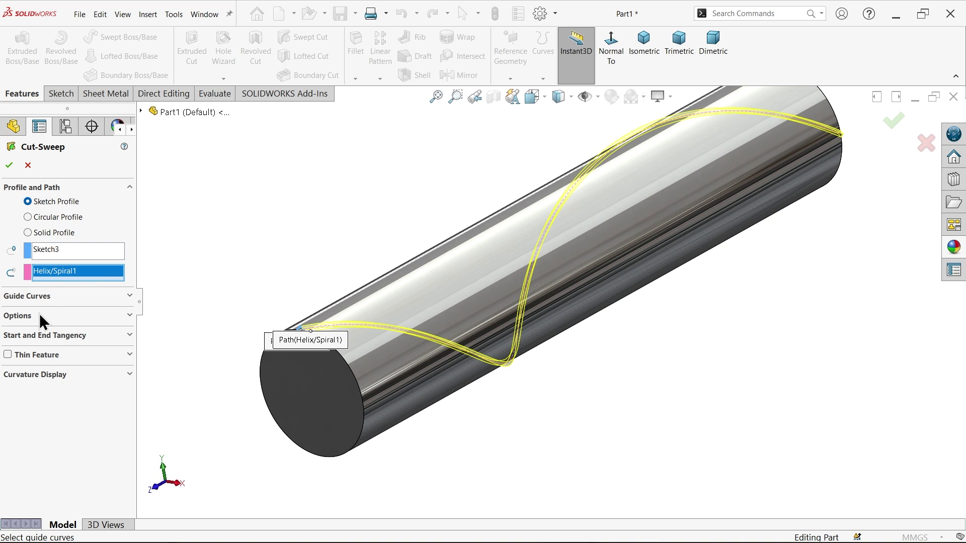
- Set the profile orientation to Follow Path and the profile twist to Minimum Twist, and create the swept cut
click(30, 316)
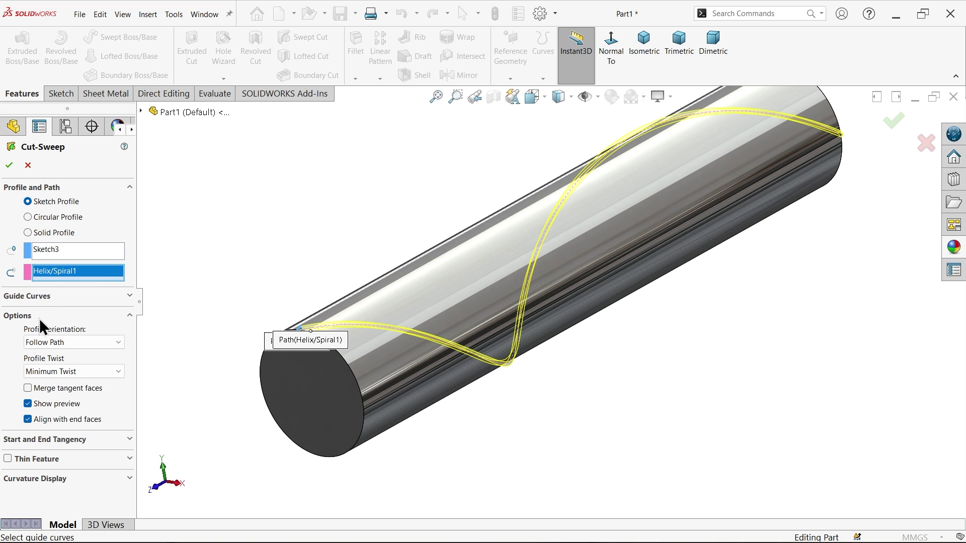
click(71, 342)
click(45, 351)
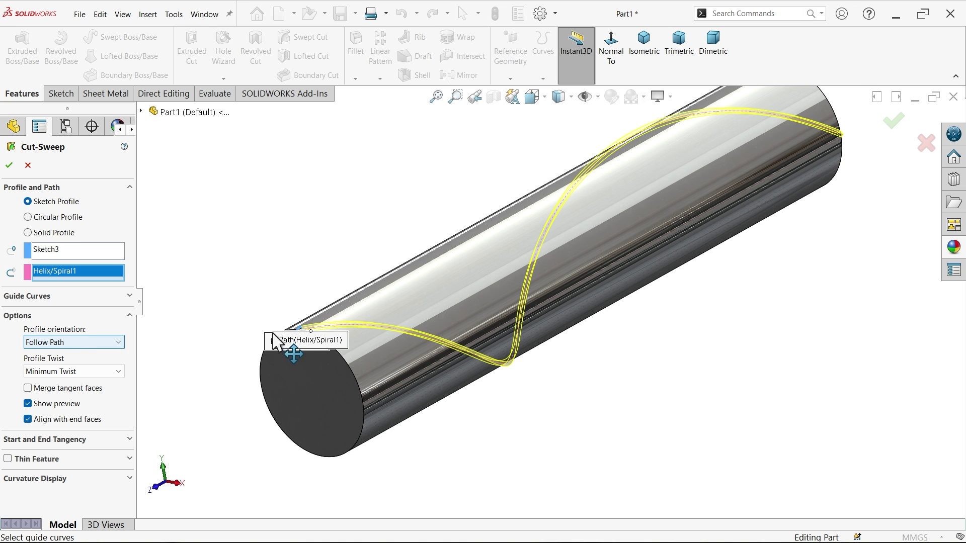
scroll(275, 342, down, 3)
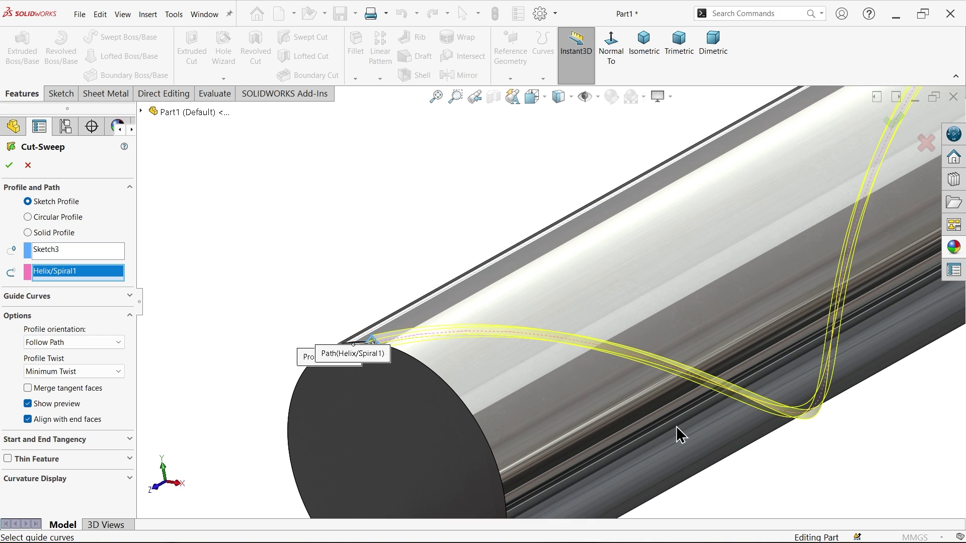
click(55, 372)
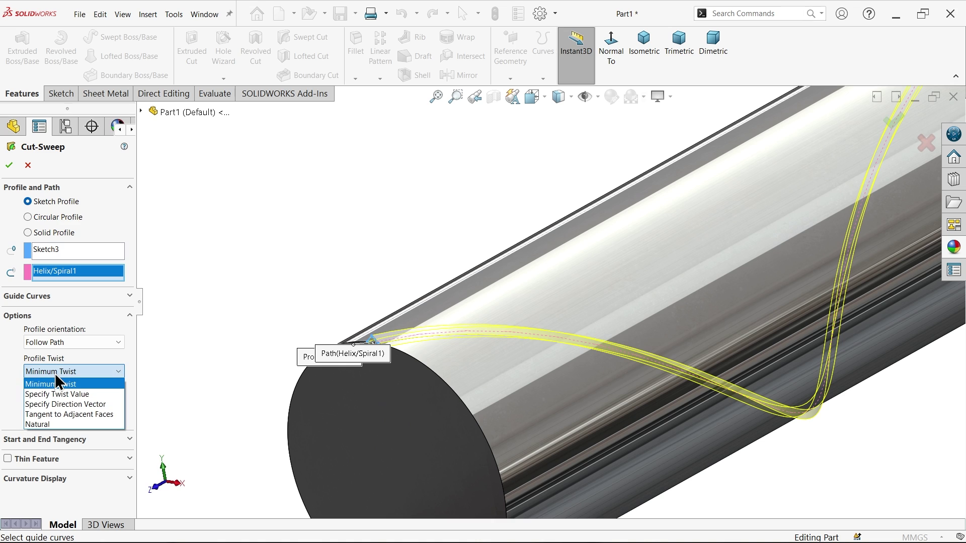
click(58, 381)
click(10, 166)
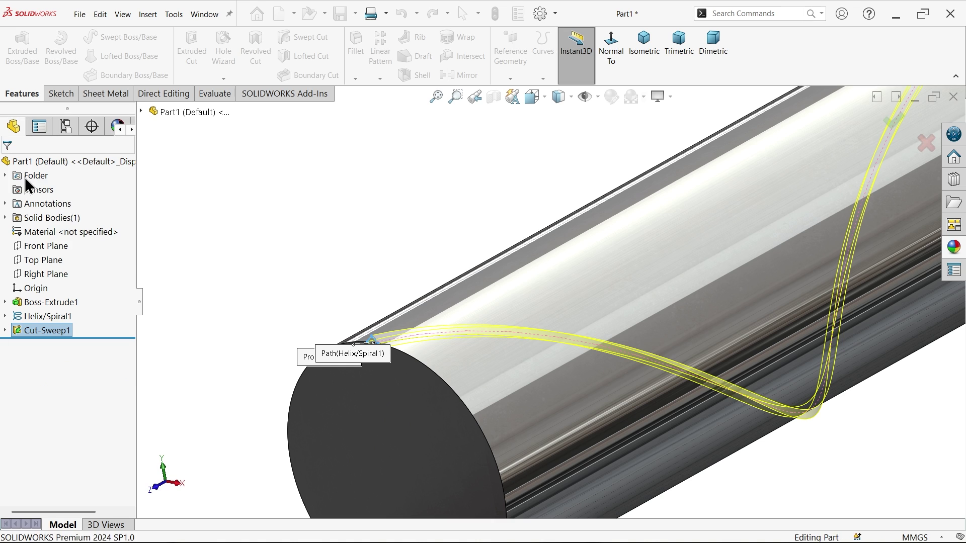
- Hide the helix curve
click(20, 316)
click(26, 297)
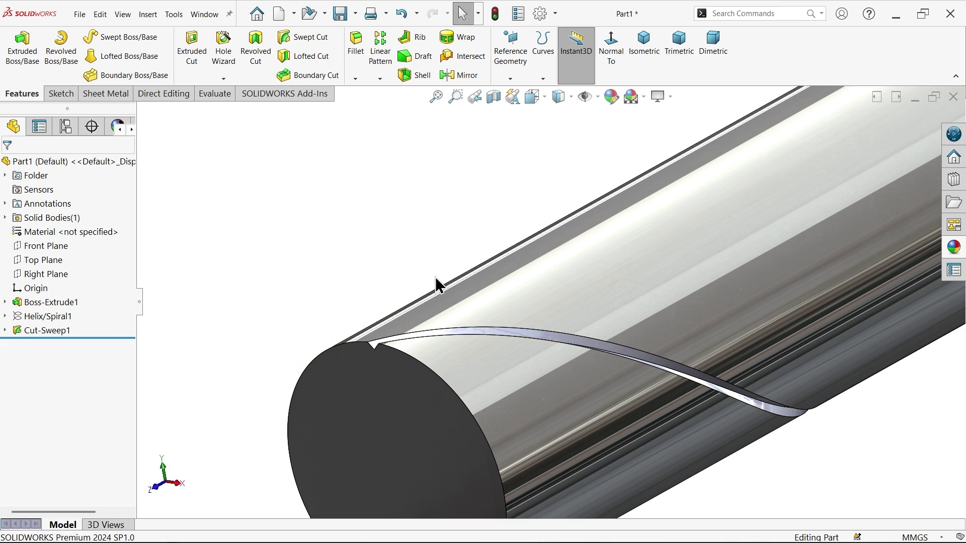
middle_drag(437, 280, 503, 291)
- Set up a circular pattern around the bar's cylindrical face with 12 instances equally spaced over 360°
click(380, 79)
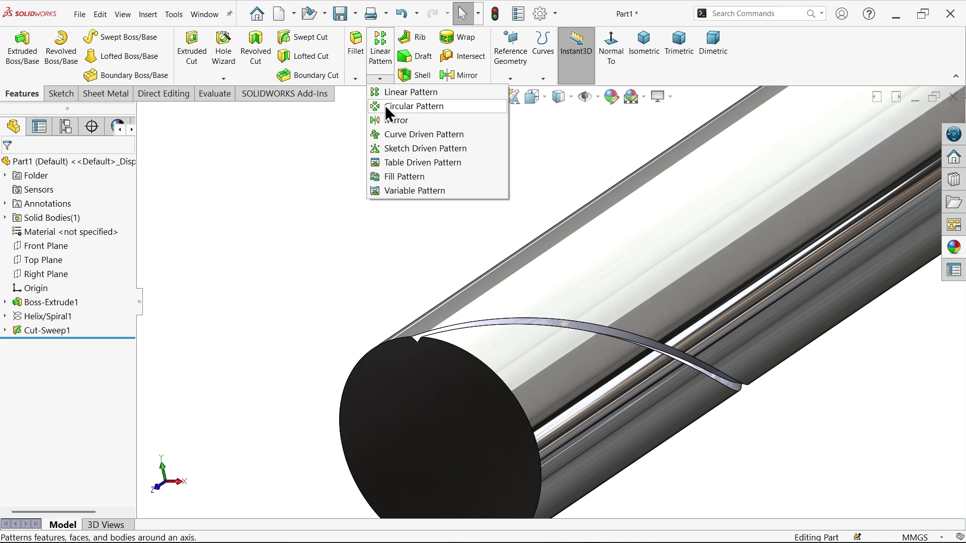
click(386, 104)
click(40, 204)
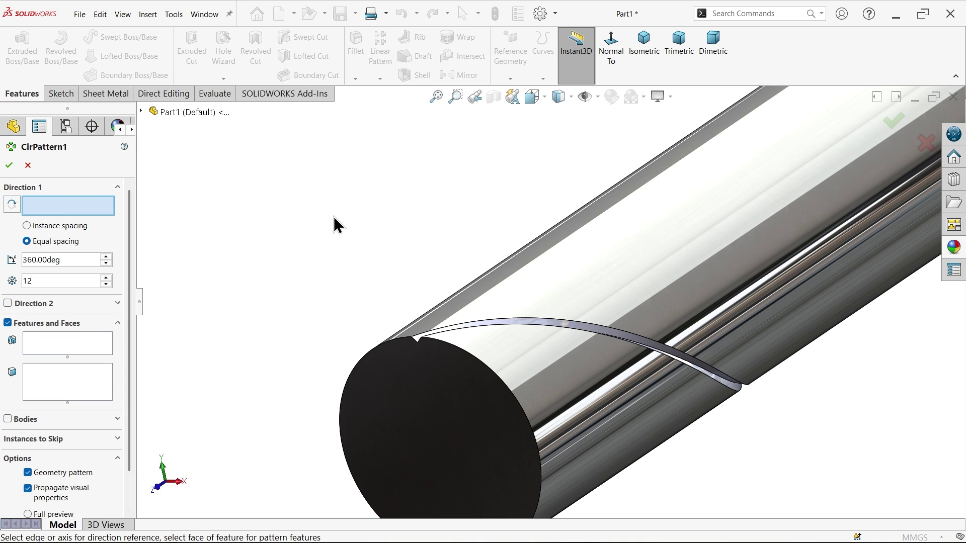
scroll(477, 350, up, 5)
scroll(509, 348, down, 5)
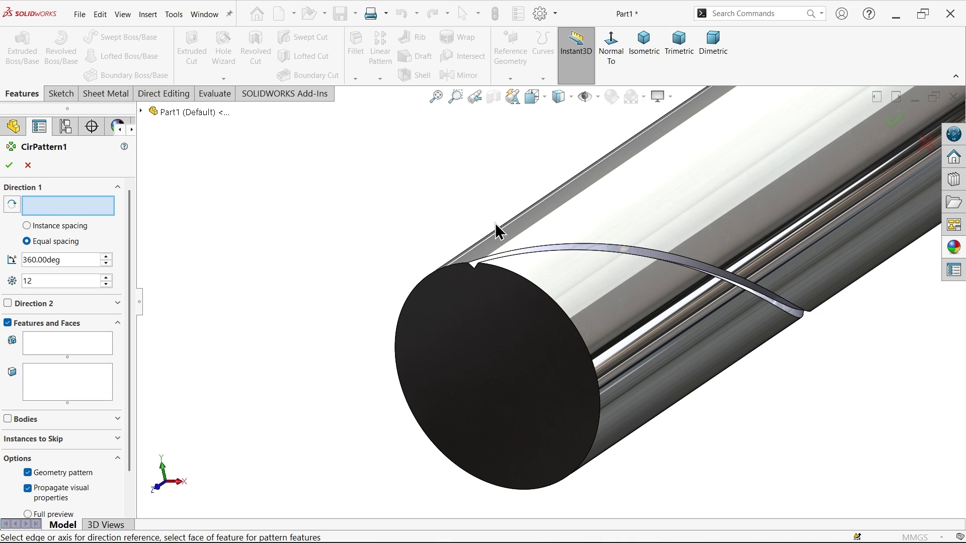
click(590, 283)
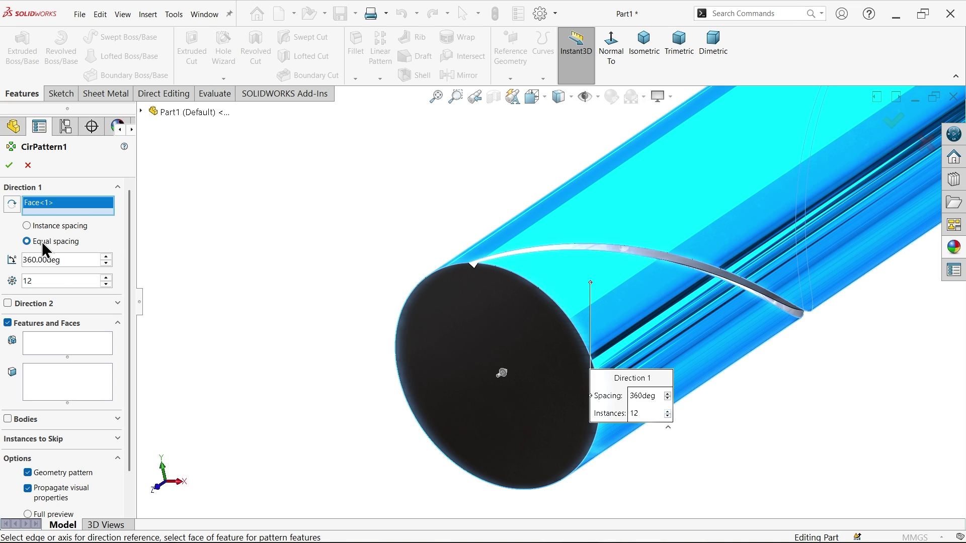
drag(76, 262, 10, 288)
- Choose the swept helical groove as the feature to repeat and create the circular pattern
click(78, 348)
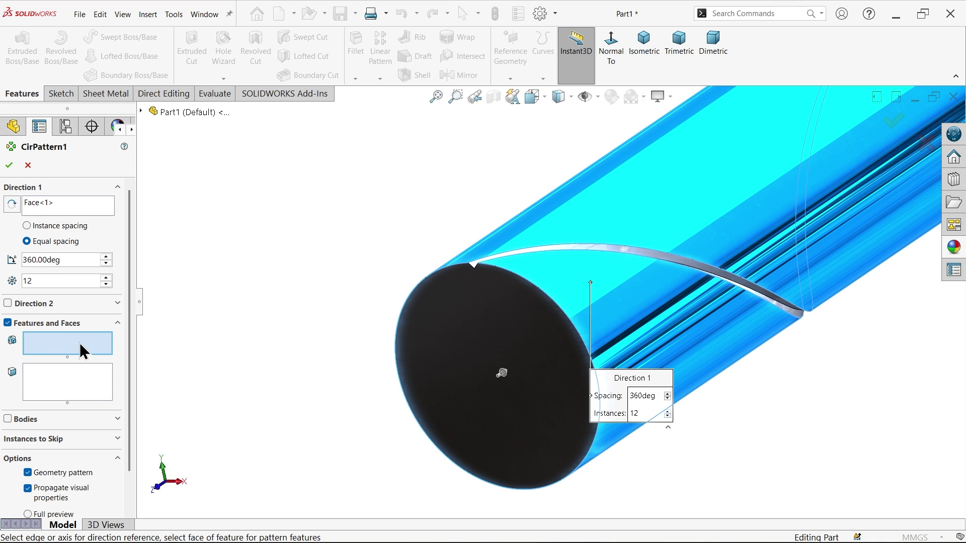
scroll(481, 258, down, 5)
click(498, 328)
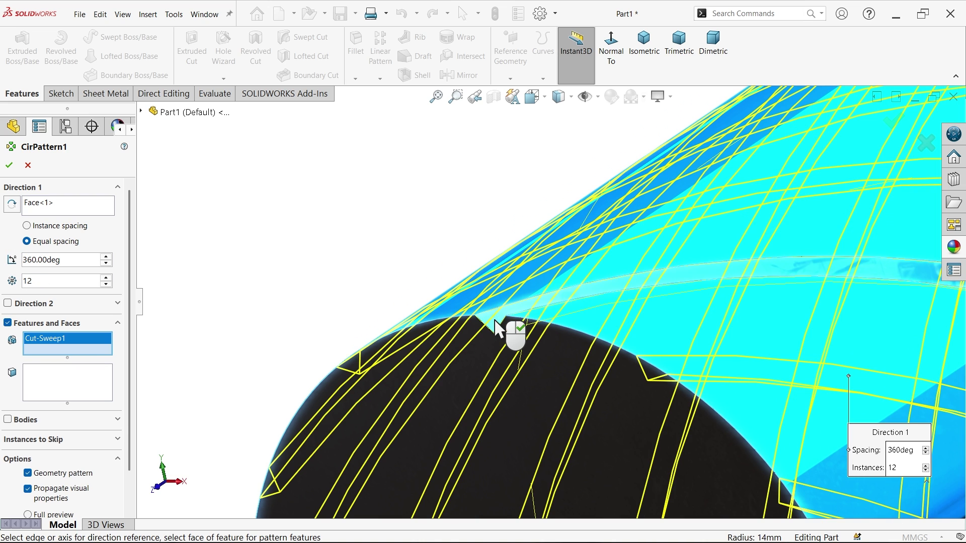
scroll(372, 287, up, 10)
scroll(669, 274, down, 3)
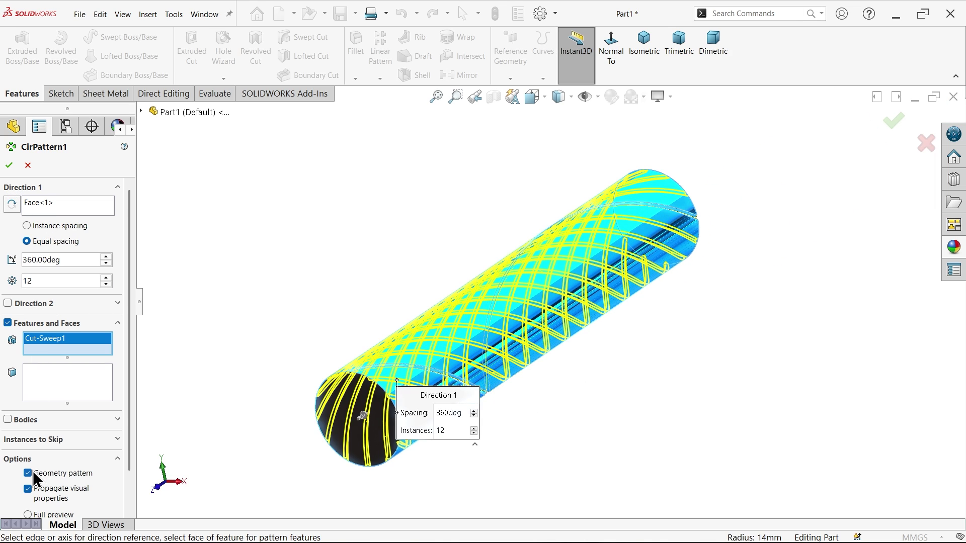
click(9, 165)
scroll(427, 336, down, 4)
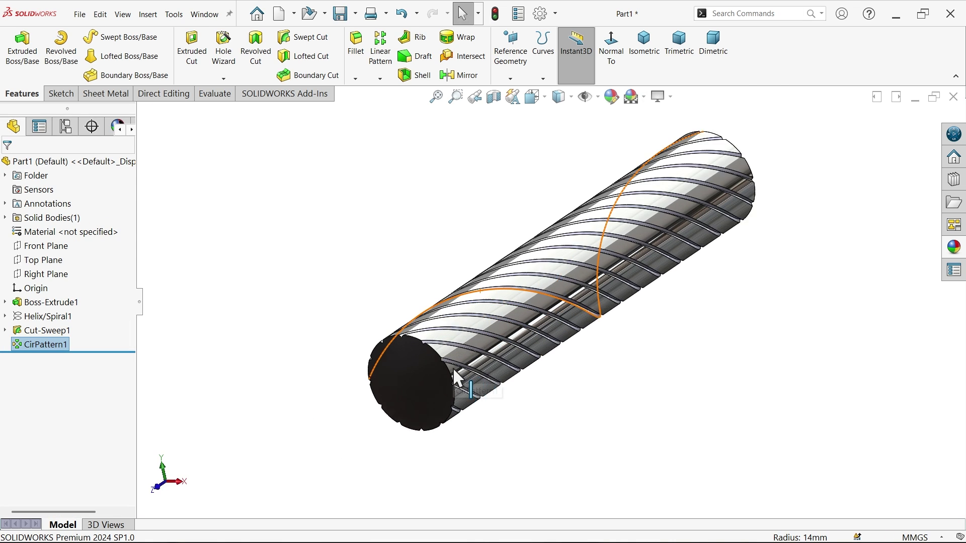
middle_drag(467, 332, 408, 338)
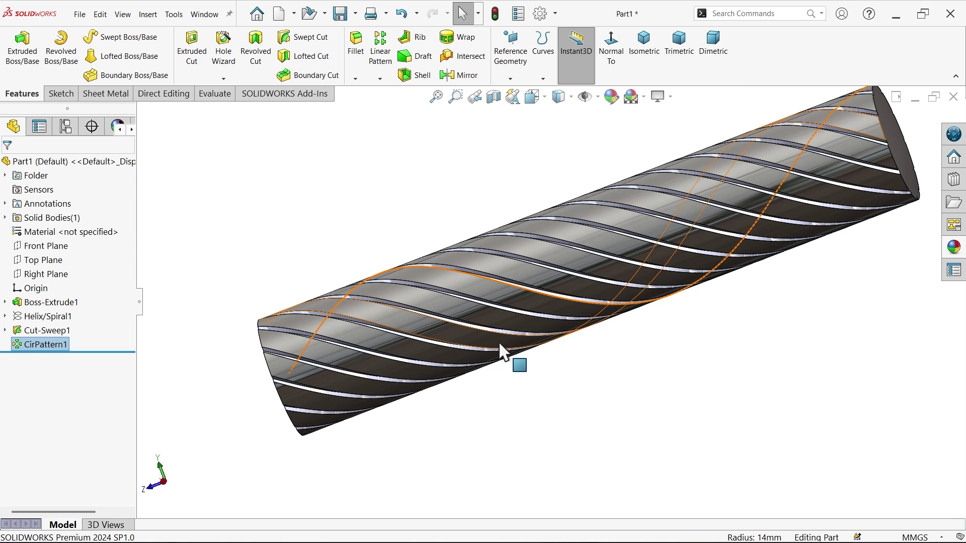
- Mirror the circular groove pattern and the swept helical cut about the Front Plane, with Geometry Pattern enabled
middle_drag(515, 431, 529, 343)
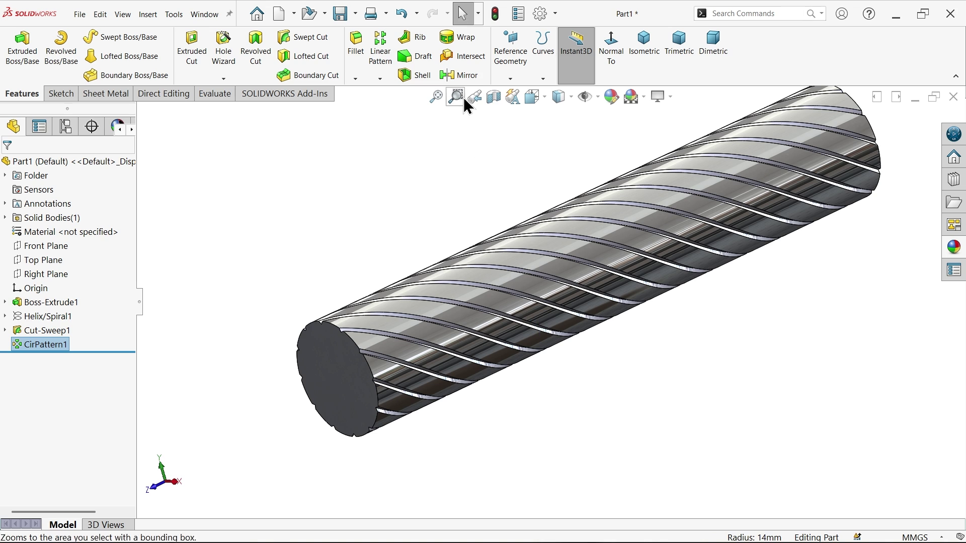
click(466, 77)
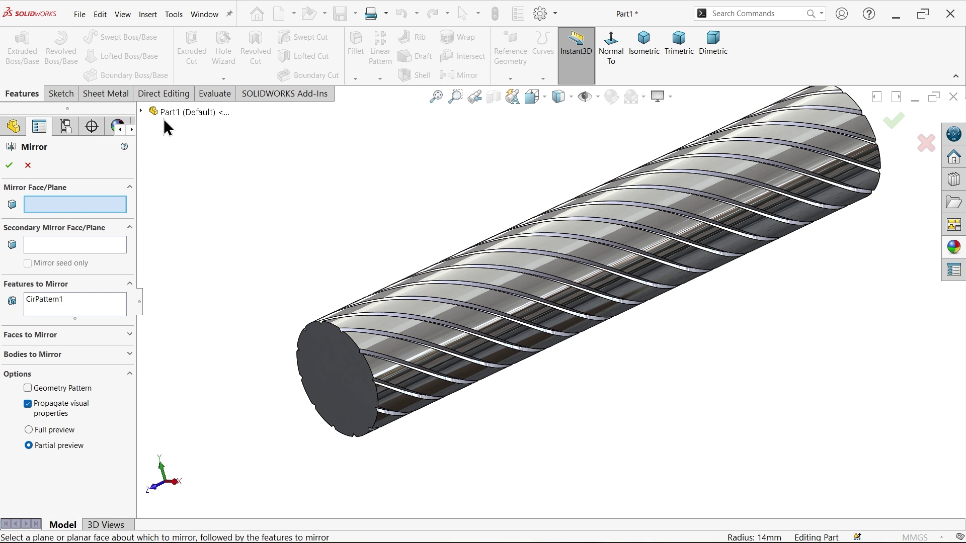
click(142, 111)
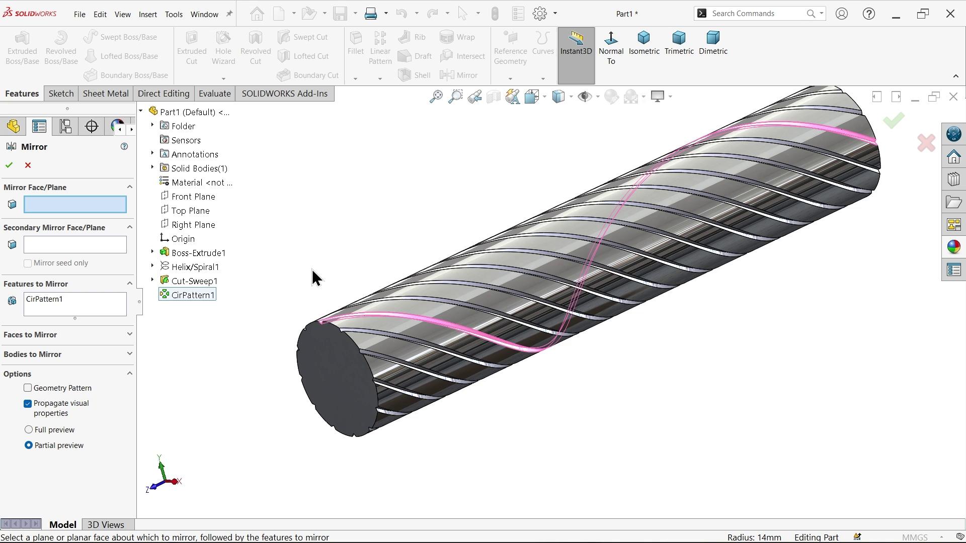
click(189, 197)
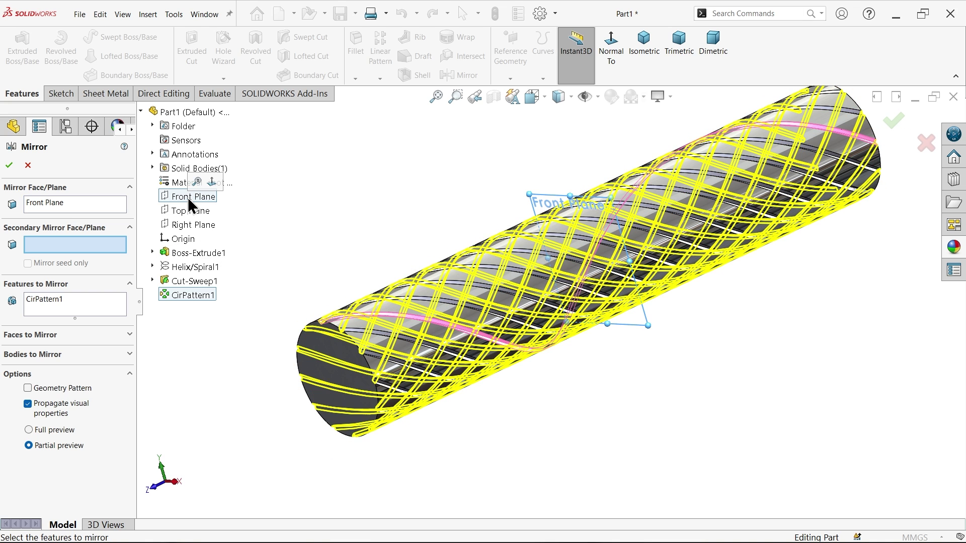
click(51, 308)
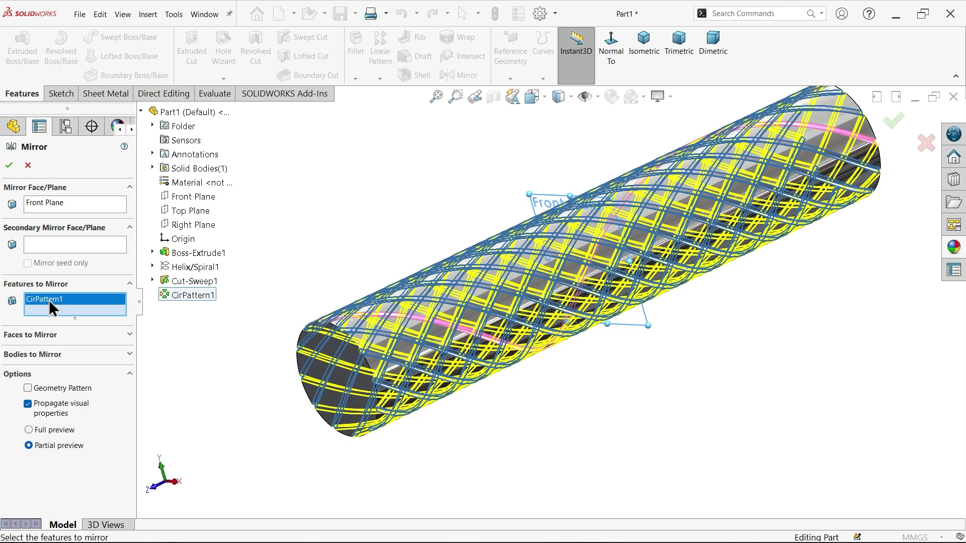
click(177, 281)
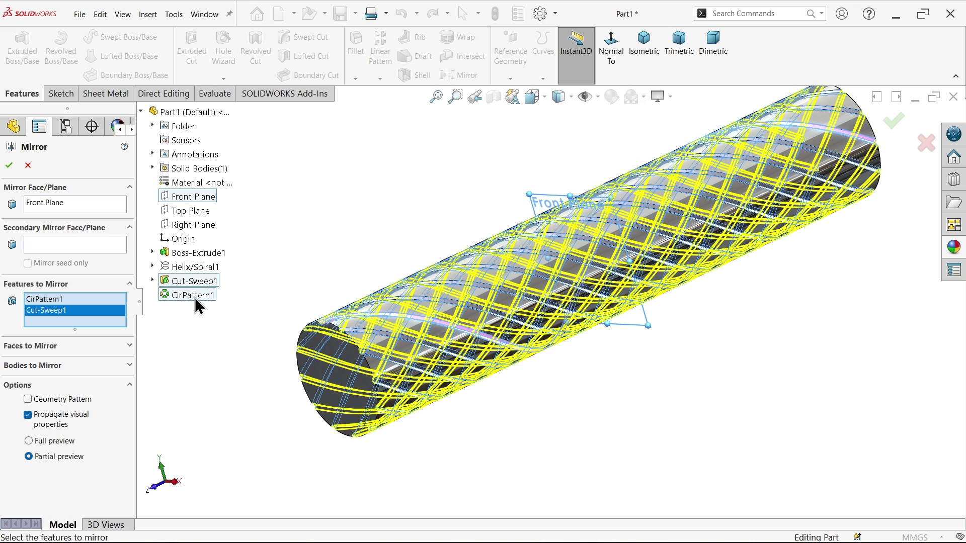
click(28, 399)
click(9, 165)
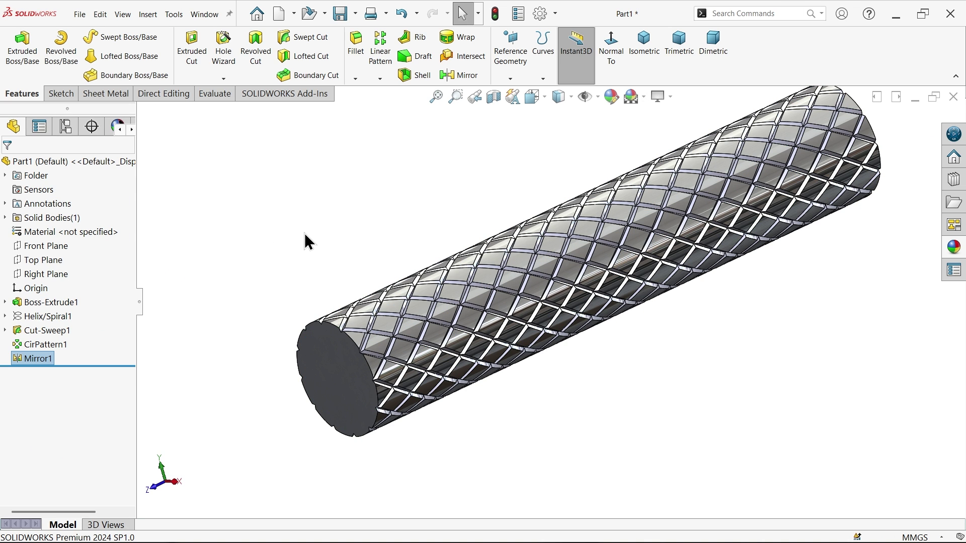
mouse_move(468, 298)
middle_down()
mouse_move(447, 293)
mouse_move(501, 330)
middle_up()
scroll(445, 302, down, 5)
key(f)
middle_drag(662, 276, 649, 261)
scroll(631, 234, up, 2)
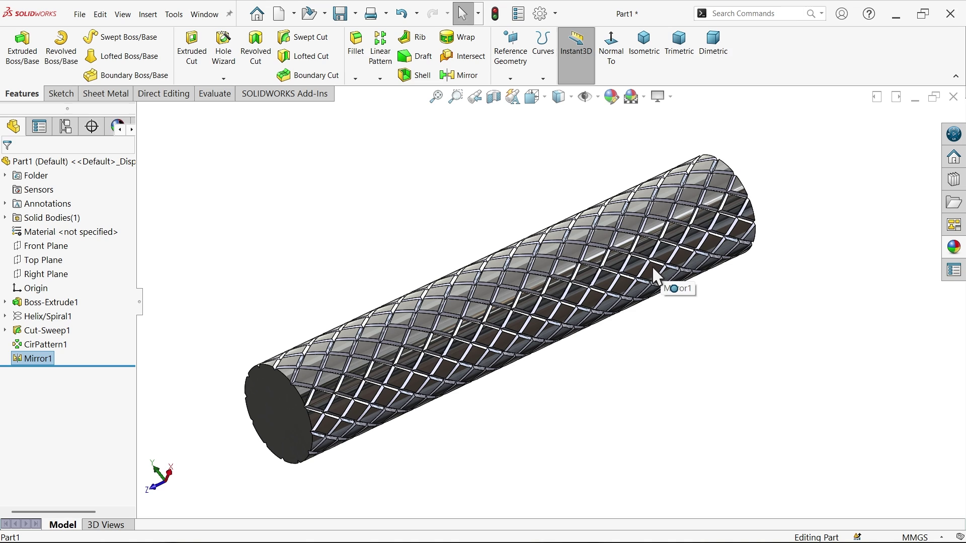